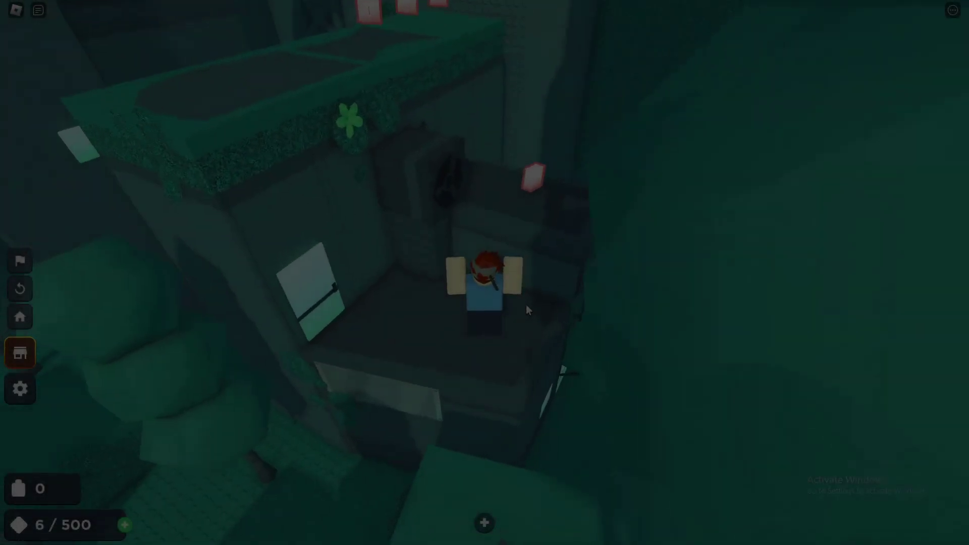
{"action": "key", "text": "w"}
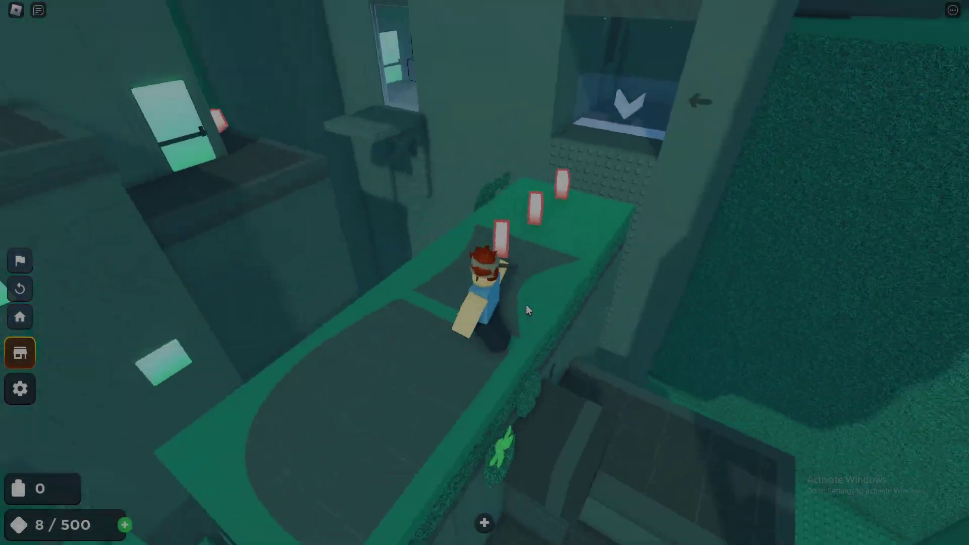
{"action": "key", "text": "shift"}
{"action": "key", "text": "space"}
{"action": "key", "text": "w"}
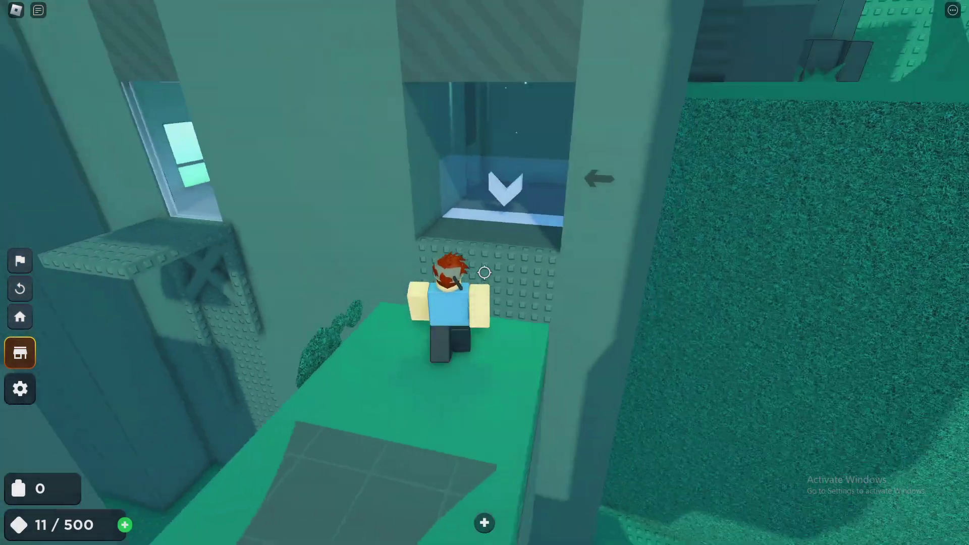
{"action": "key", "text": "space"}
{"action": "key", "text": "shift"}
{"action": "key", "text": "w"}
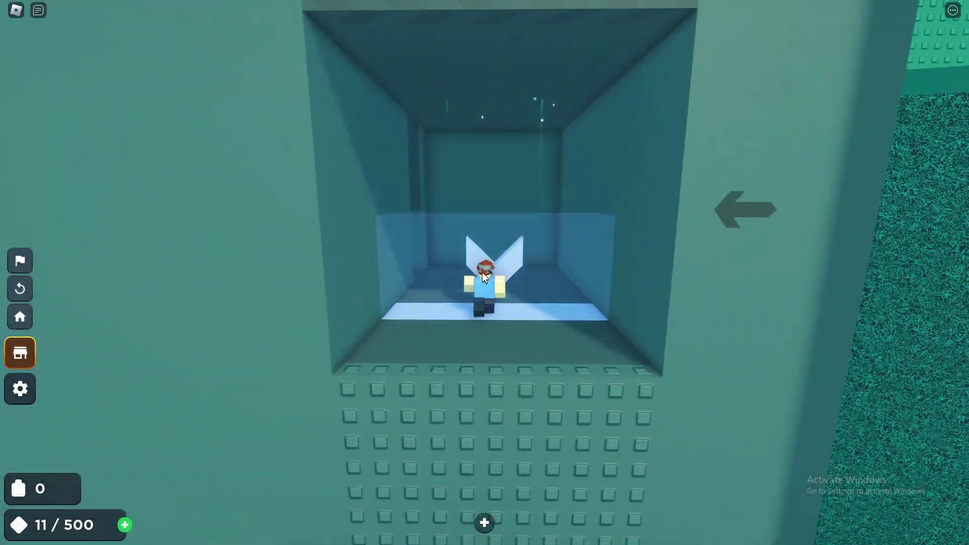
{"action": "key", "text": "d"}
{"action": "right_click_drag", "start_coordinate": [495, 294], "coordinate": [492, 294]}
{"action": "key", "text": "a"}
{"action": "key", "text": "w"}
{"action": "key", "text": "d"}
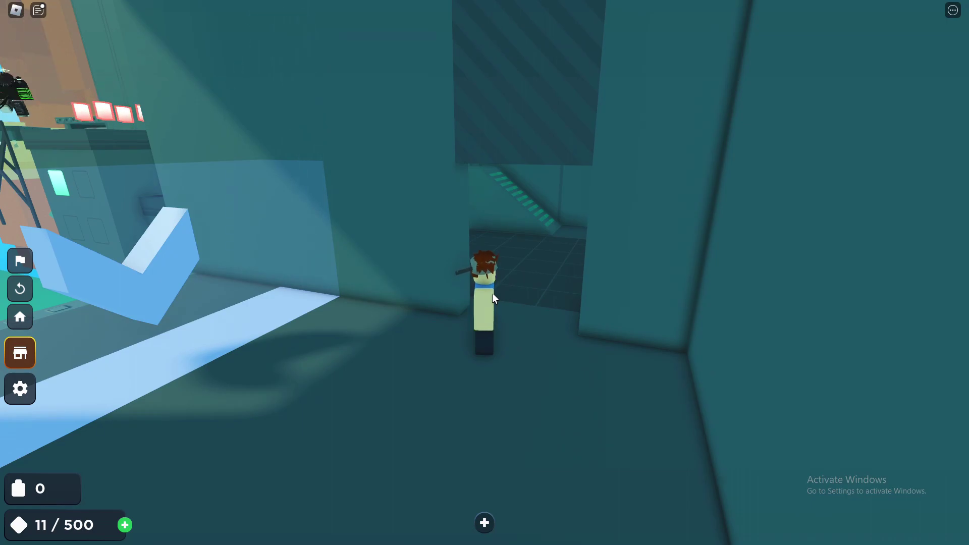
{"action": "key", "text": "d"}
{"action": "key", "text": "space"}
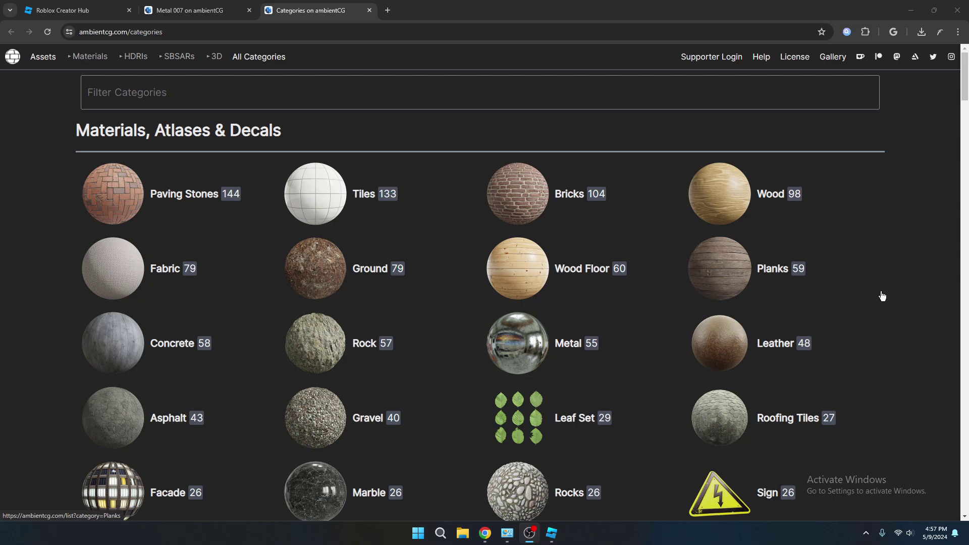
Download the Metal 007 material from ambientCG as the 2K-PNG zip archive
{"action": "scroll", "coordinate": [830, 298], "scroll_direction": "down", "scroll_amount": 1}
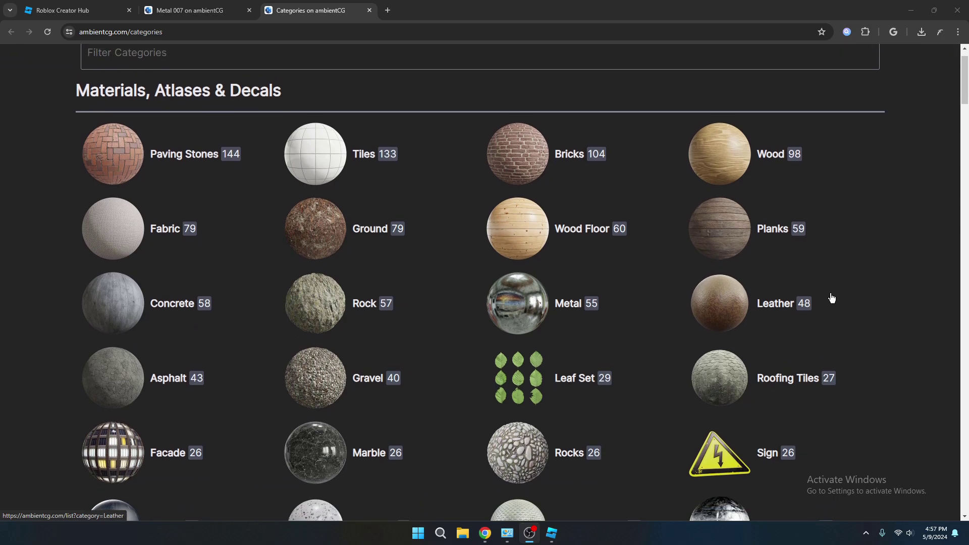
{"action": "scroll", "coordinate": [166, 92], "scroll_direction": "up", "scroll_amount": 1}
{"action": "left_click", "coordinate": [184, 15]}
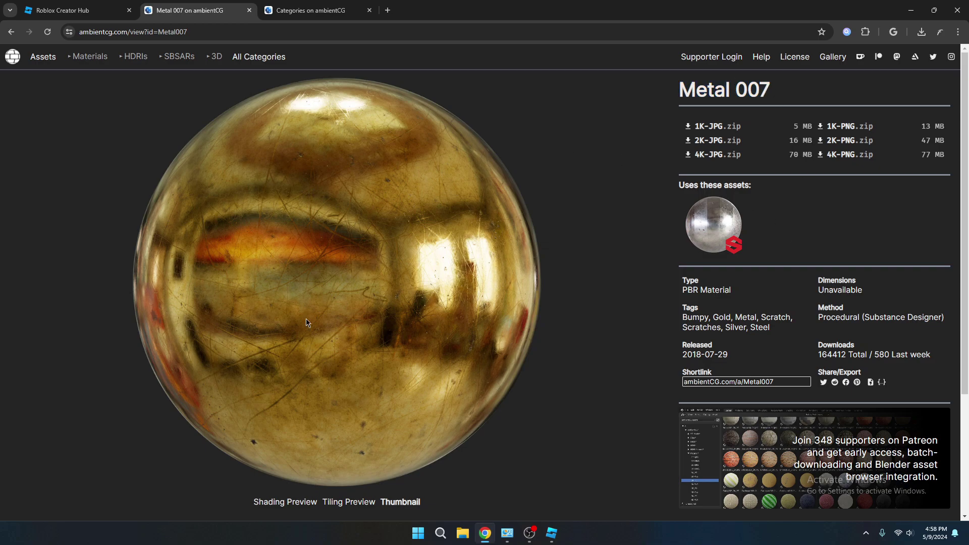
{"action": "scroll", "coordinate": [306, 337], "scroll_direction": "down", "scroll_amount": 1}
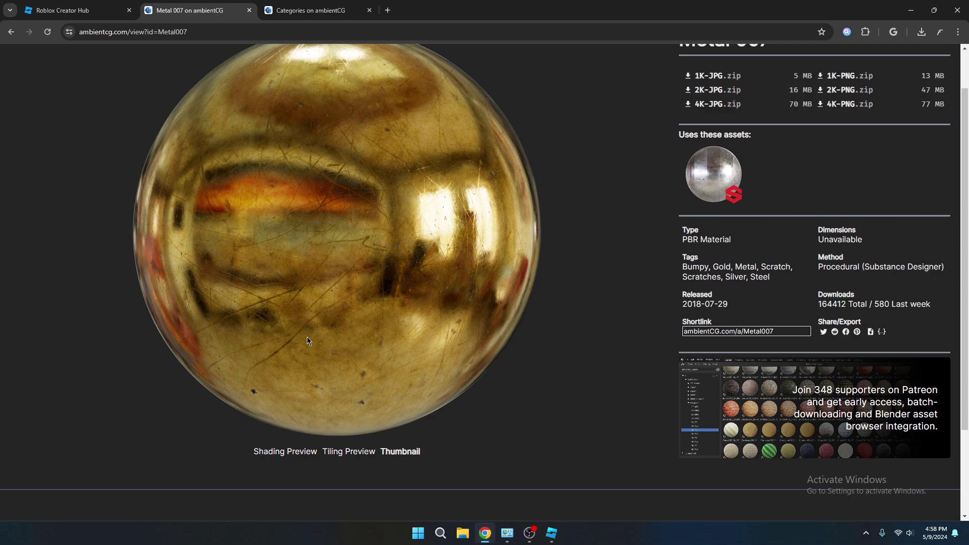
{"action": "scroll", "coordinate": [389, 337], "scroll_direction": "up", "scroll_amount": 1}
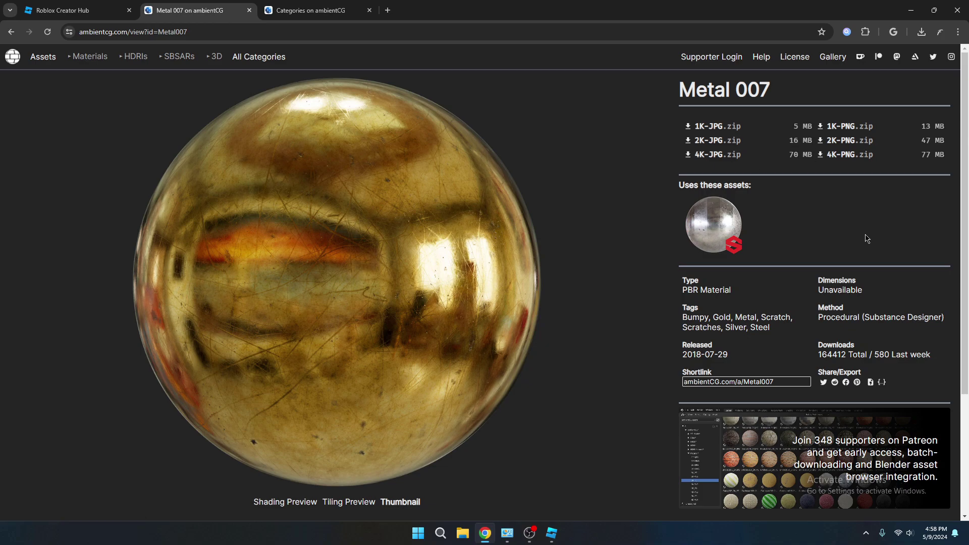
{"action": "right_click", "coordinate": [831, 144]}
{"action": "left_click", "coordinate": [839, 130]}
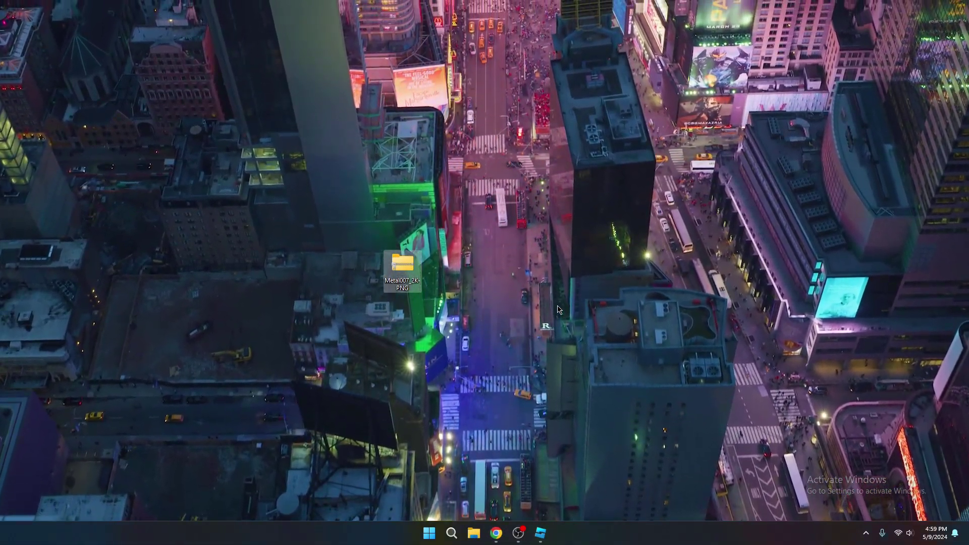
Extract the Metal007_2K-PNG zip on the desktop into a folder of the same name
{"action": "left_click_drag", "start_coordinate": [402, 265], "coordinate": [435, 216]}
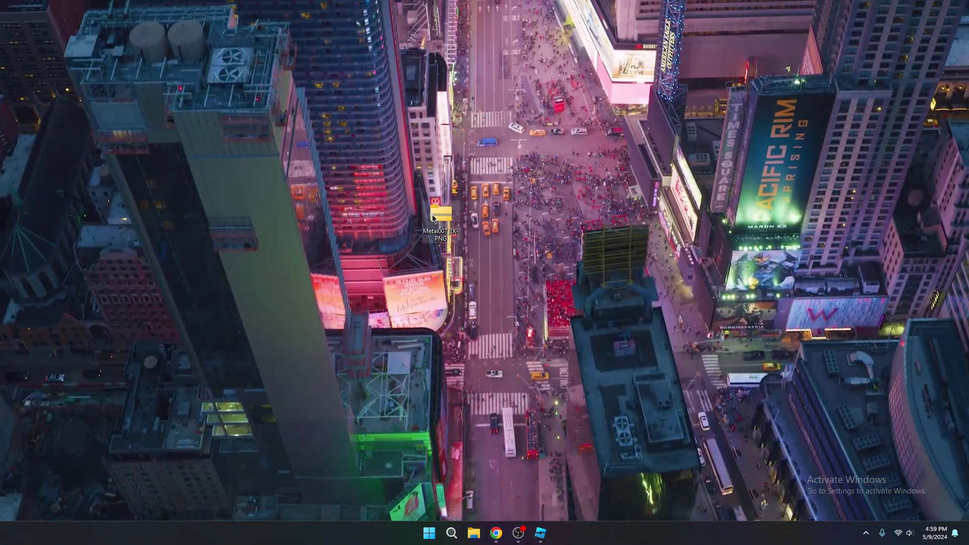
{"action": "right_click", "coordinate": [433, 217]}
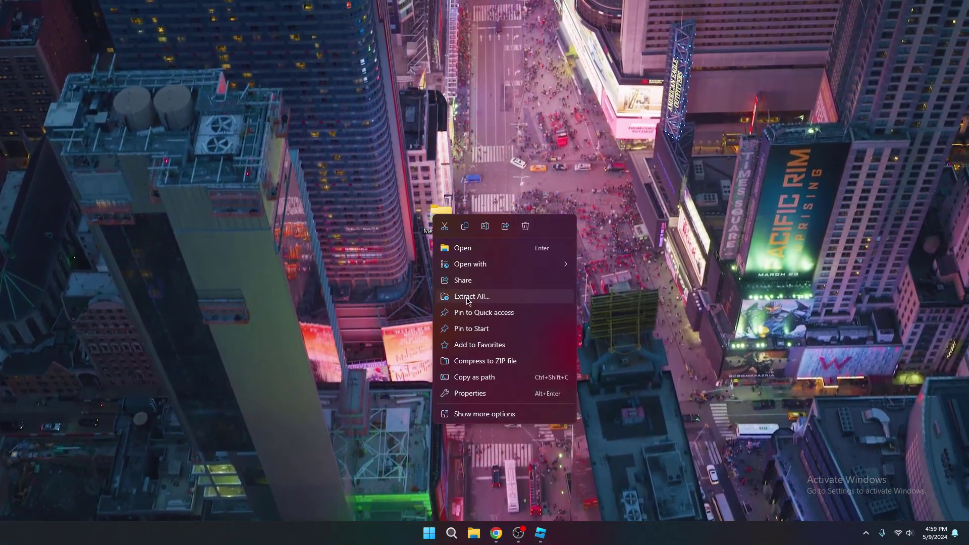
{"action": "left_click", "coordinate": [472, 296]}
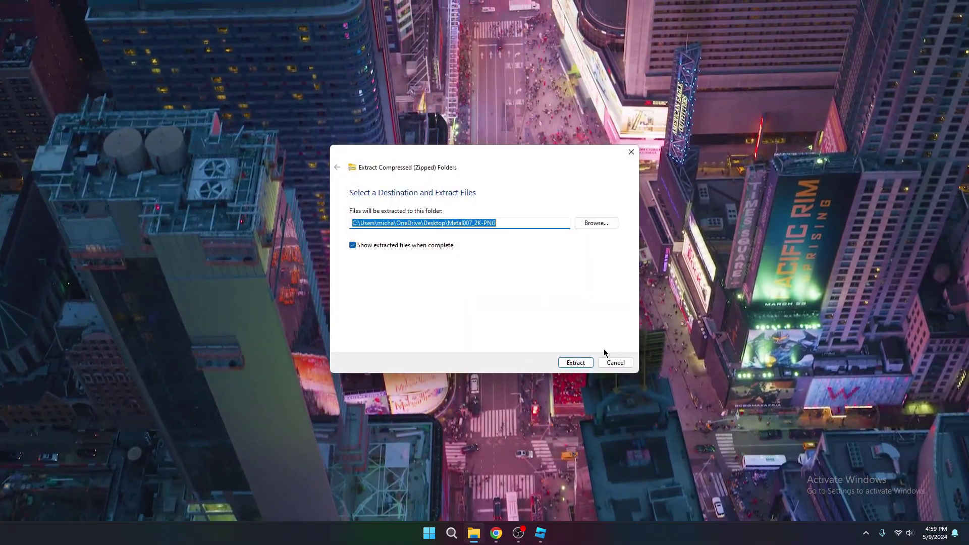
{"action": "left_click", "coordinate": [572, 363]}
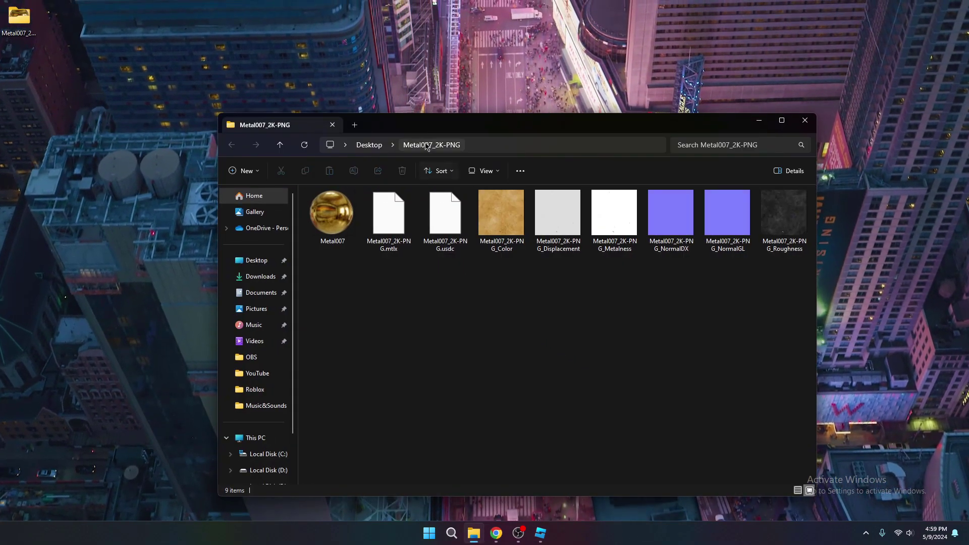
Close the extracted texture folder's window and move the Metal007_2K-PNG folder toward the middle of the desktop
{"action": "left_click_drag", "start_coordinate": [448, 126], "coordinate": [426, 105]}
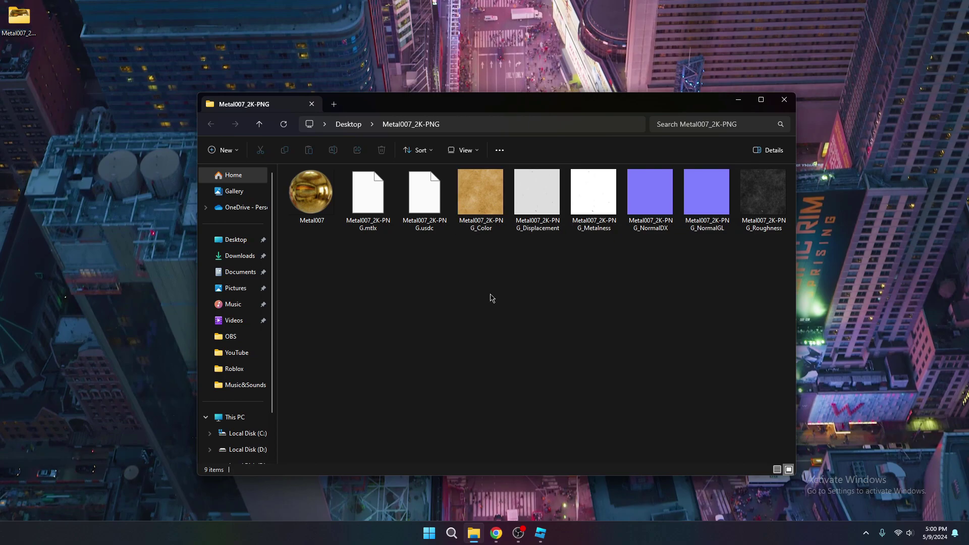
{"action": "mouse_move", "coordinate": [482, 104]}
{"action": "left_mouse_down"}
{"action": "mouse_move", "coordinate": [519, 125]}
{"action": "mouse_move", "coordinate": [491, 114]}
{"action": "left_mouse_up"}
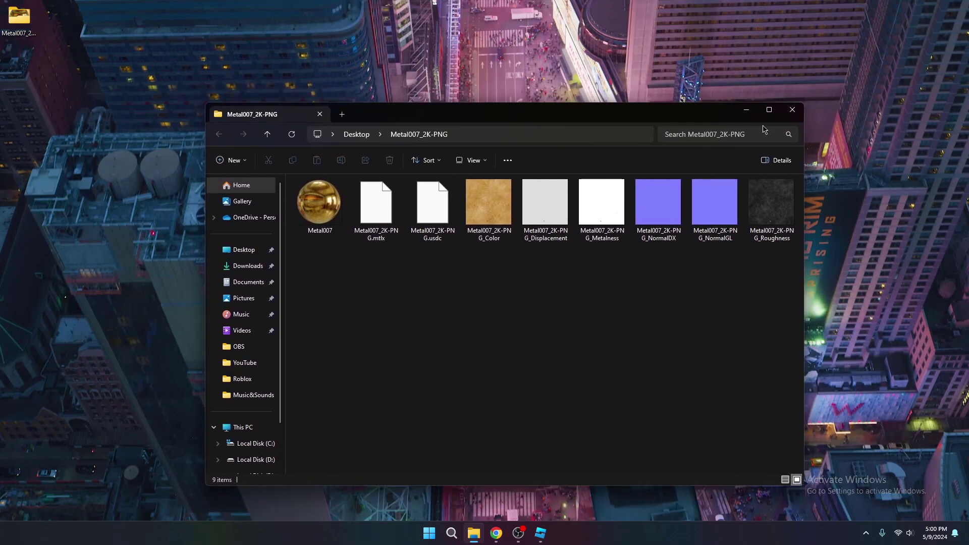
{"action": "left_click", "coordinate": [793, 110]}
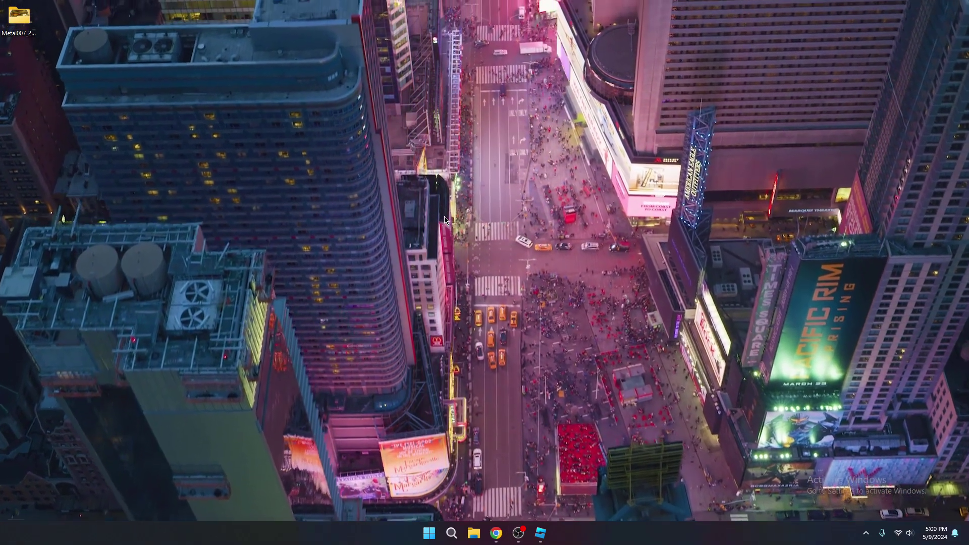
{"action": "left_click_drag", "start_coordinate": [20, 18], "coordinate": [288, 214]}
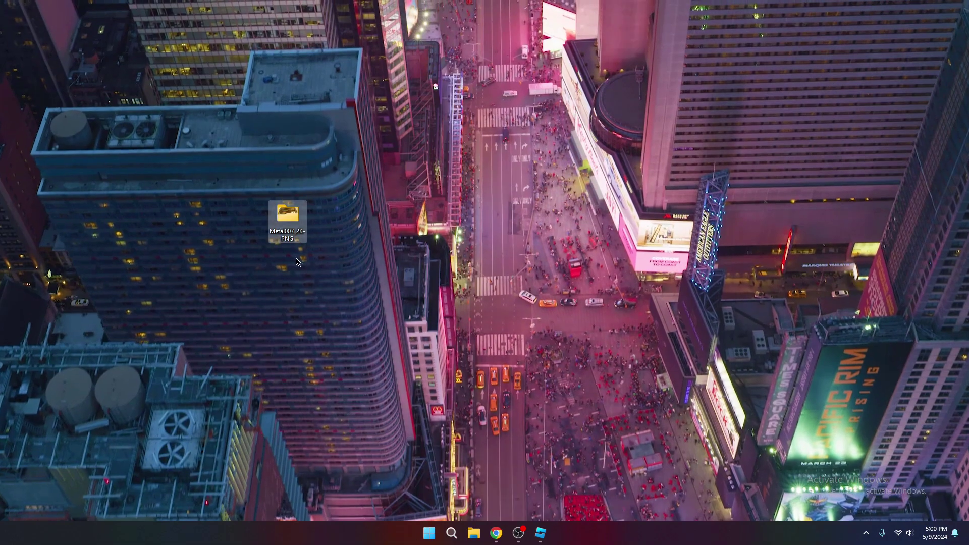
{"action": "left_click_drag", "start_coordinate": [162, 152], "coordinate": [374, 318]}
{"action": "left_click", "coordinate": [328, 272]}
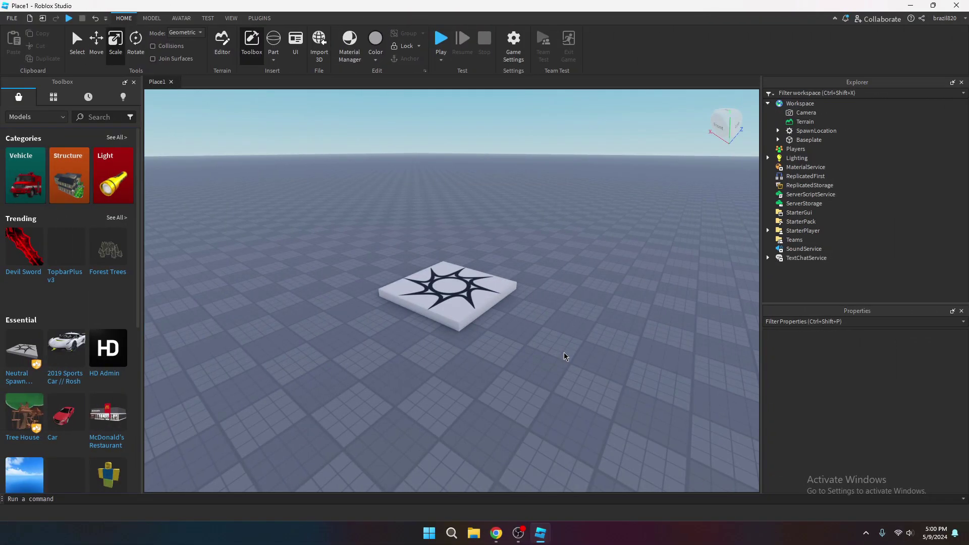
In Roblox Studio, insert a sphere part beside the spawn location and scale it up to several times its size
{"action": "right_click_drag", "start_coordinate": [506, 389], "coordinate": [506, 389]}
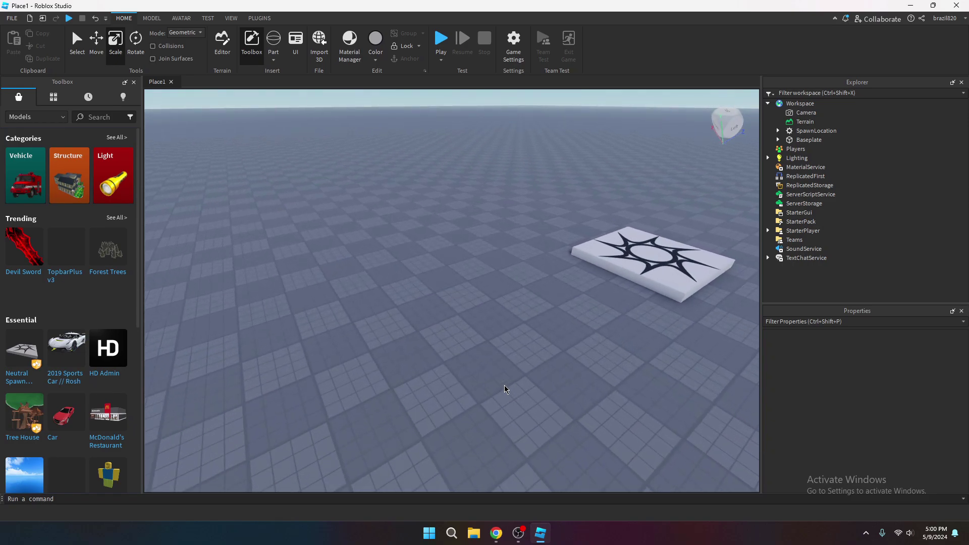
{"action": "right_click_drag", "start_coordinate": [507, 386], "coordinate": [398, 348]}
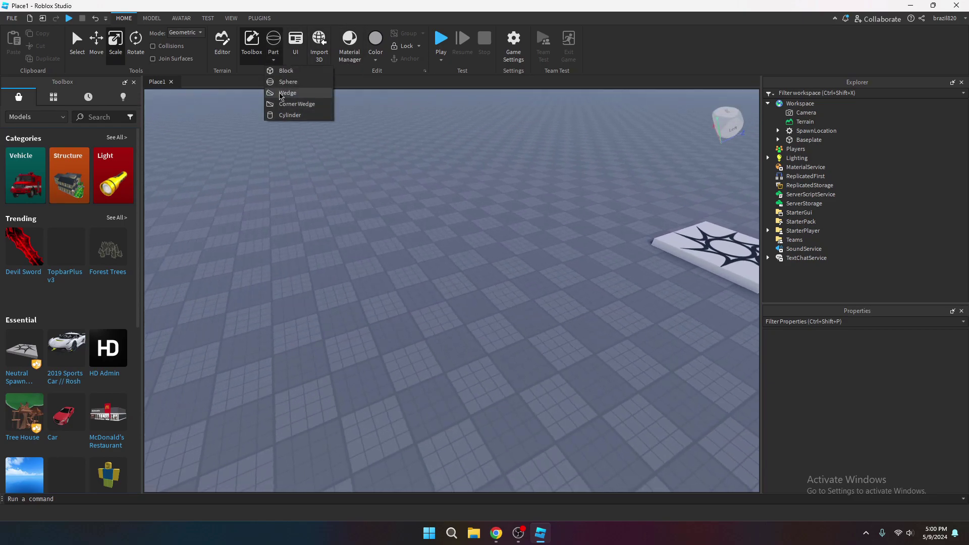
{"action": "left_click", "coordinate": [286, 82]}
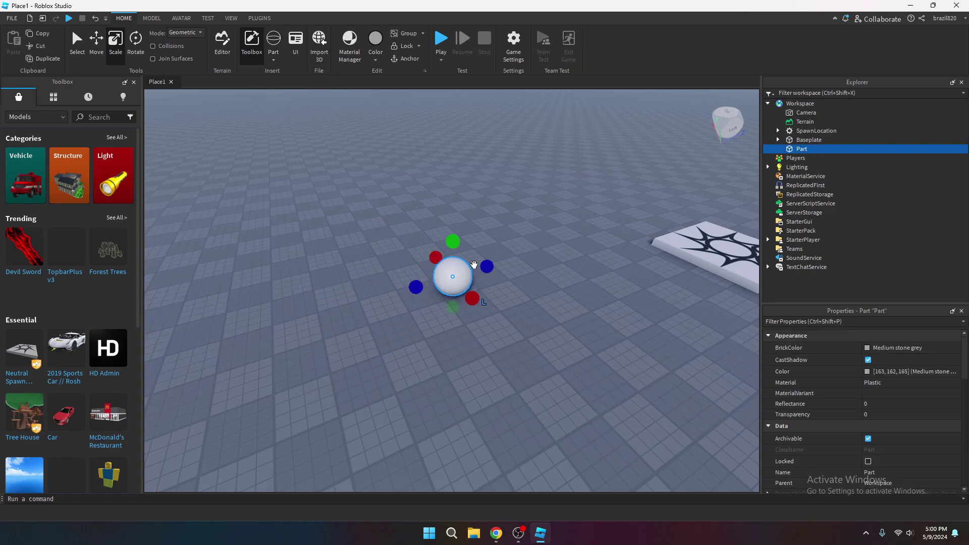
{"action": "left_click_drag", "start_coordinate": [452, 241], "coordinate": [458, 107]}
{"action": "left_click", "coordinate": [399, 108]}
{"action": "key", "text": "d"}
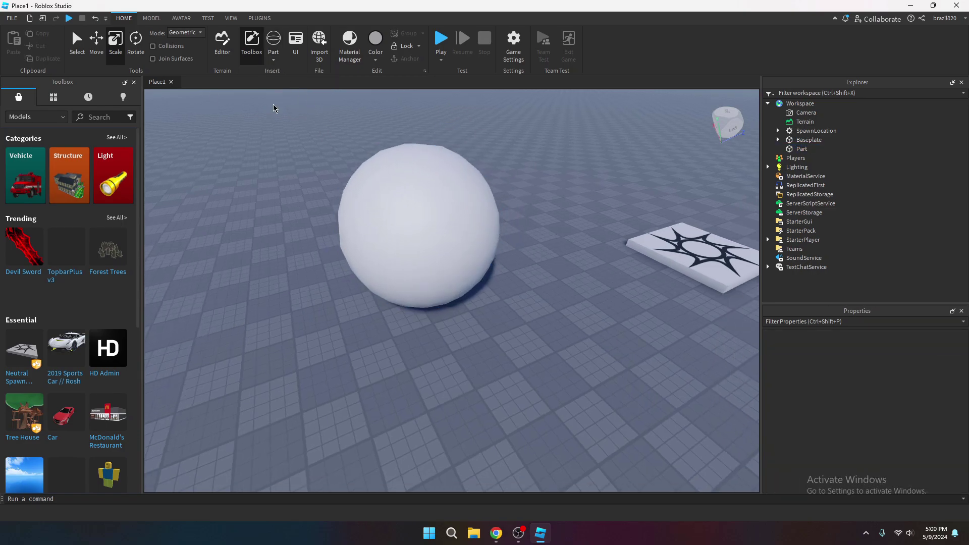
Raise the large sphere with the Move tool so that it floats above the baseplate
{"action": "key", "text": "s"}
{"action": "left_click", "coordinate": [97, 54]}
{"action": "left_click", "coordinate": [426, 209]}
{"action": "right_click_drag", "start_coordinate": [426, 209], "coordinate": [421, 196]}
{"action": "left_click_drag", "start_coordinate": [417, 187], "coordinate": [427, 122]}
{"action": "left_click", "coordinate": [523, 182]}
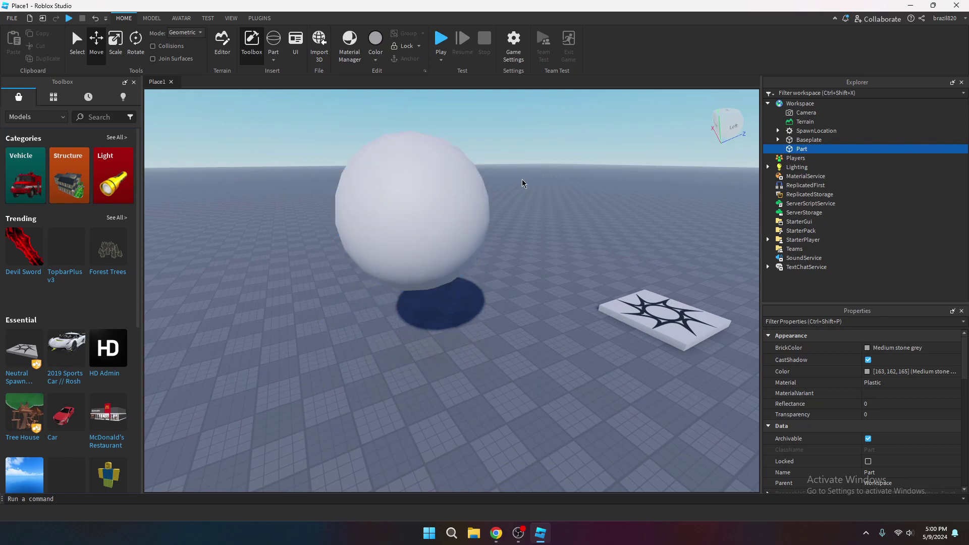
Set the sphere's material to Metal
{"action": "key", "text": "w"}
{"action": "right_click_drag", "start_coordinate": [524, 182], "coordinate": [549, 203]}
{"action": "key", "text": "a"}
{"action": "key", "text": "d"}
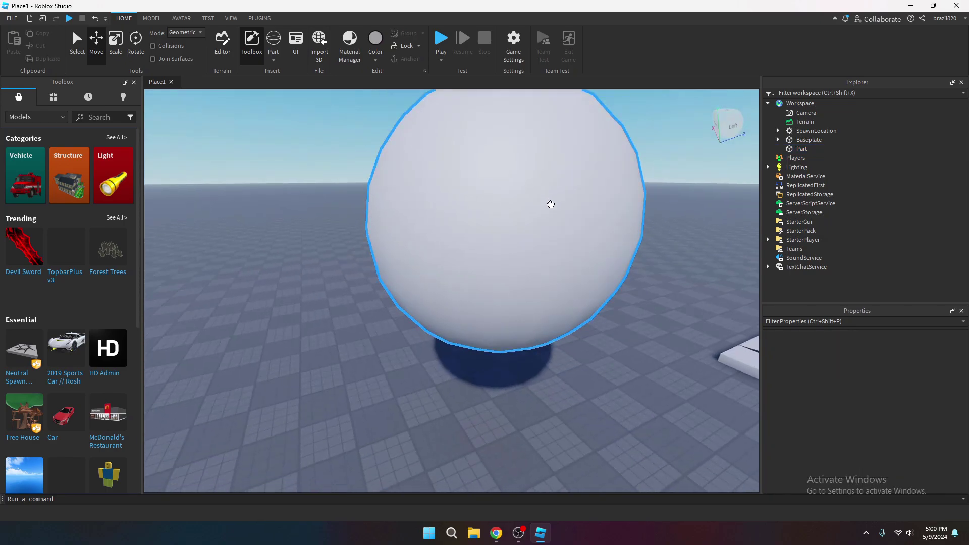
{"action": "key", "text": "s"}
{"action": "left_click", "coordinate": [539, 286]}
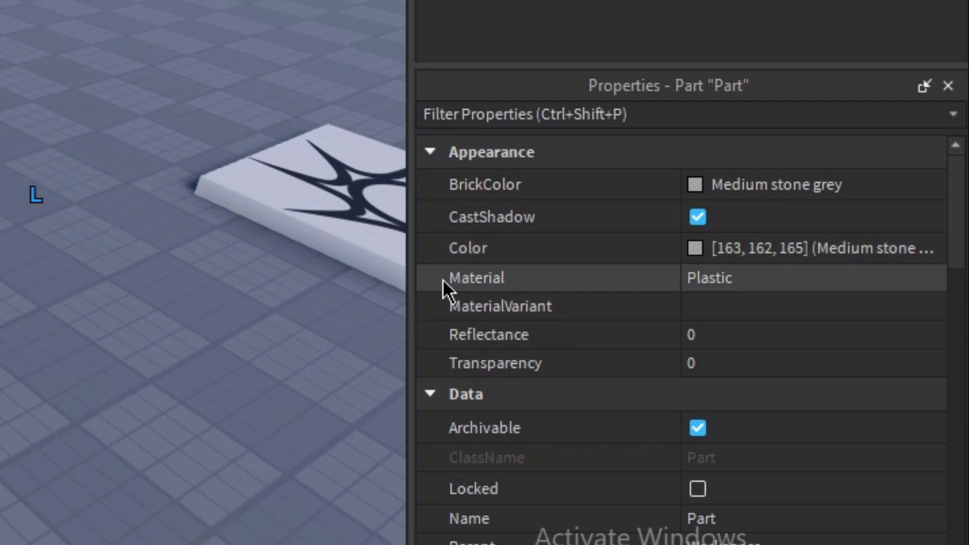
{"action": "left_click", "coordinate": [763, 280]}
{"action": "left_click", "coordinate": [761, 279]}
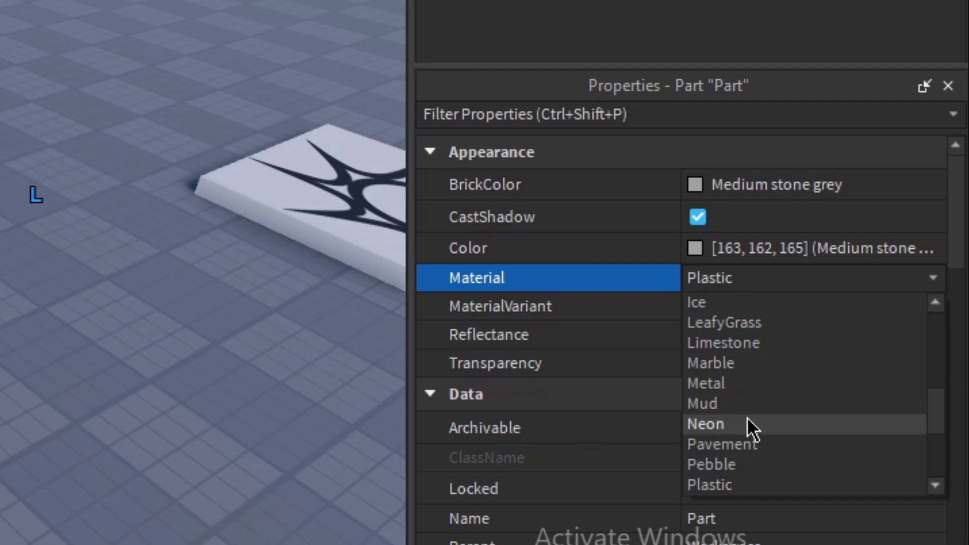
{"action": "left_click", "coordinate": [712, 384]}
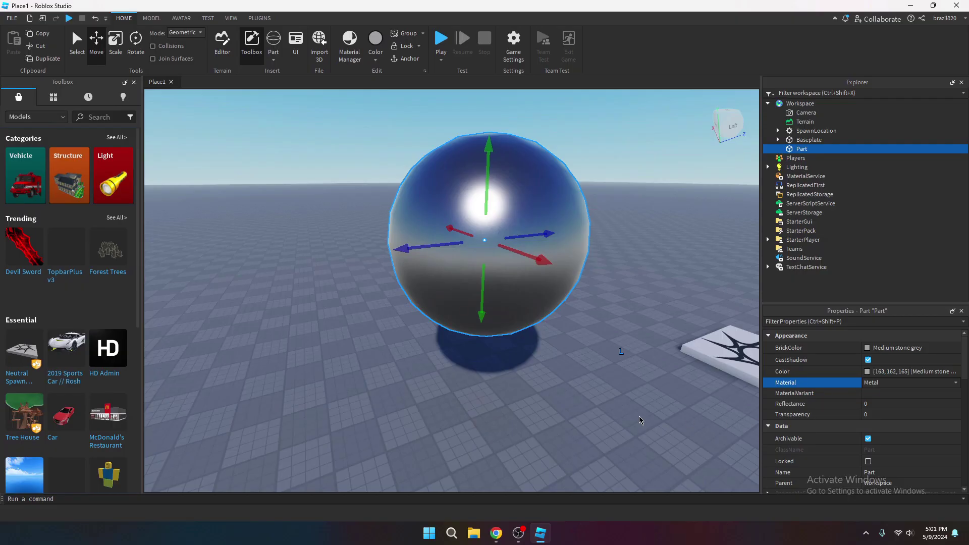
Examine the sphere's Metal surface from close up and from farther away
{"action": "right_click_drag", "start_coordinate": [541, 403], "coordinate": [538, 402]}
{"action": "key", "text": "w"}
{"action": "key", "text": "s"}
{"action": "key", "text": "a"}
{"action": "key", "text": "w"}
{"action": "key", "text": "d"}
{"action": "scroll", "coordinate": [537, 400], "scroll_direction": "down", "scroll_amount": 3}
{"action": "scroll", "coordinate": [538, 402], "scroll_direction": "down", "scroll_amount": 2}
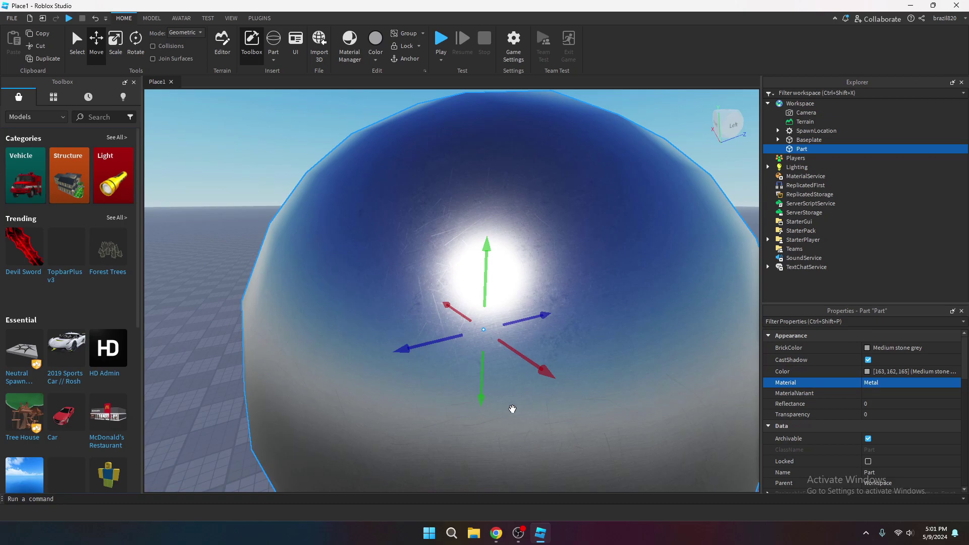
{"action": "scroll", "coordinate": [512, 409], "scroll_direction": "down", "scroll_amount": 5}
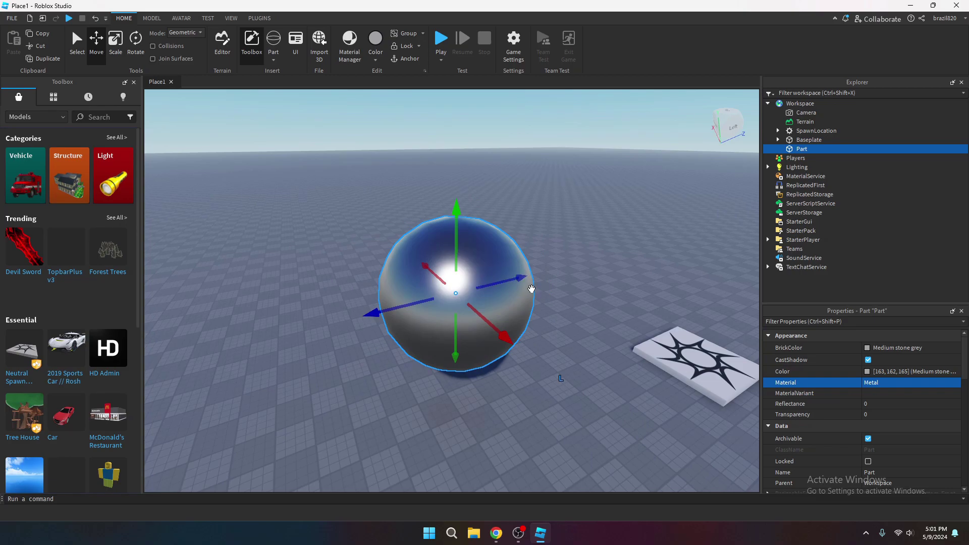
Duplicate the Metal sphere and move the copy sideways along the blue axis, away from the original
{"action": "key", "text": "ctrl+d"}
{"action": "left_click_drag", "start_coordinate": [526, 279], "coordinate": [550, 314]}
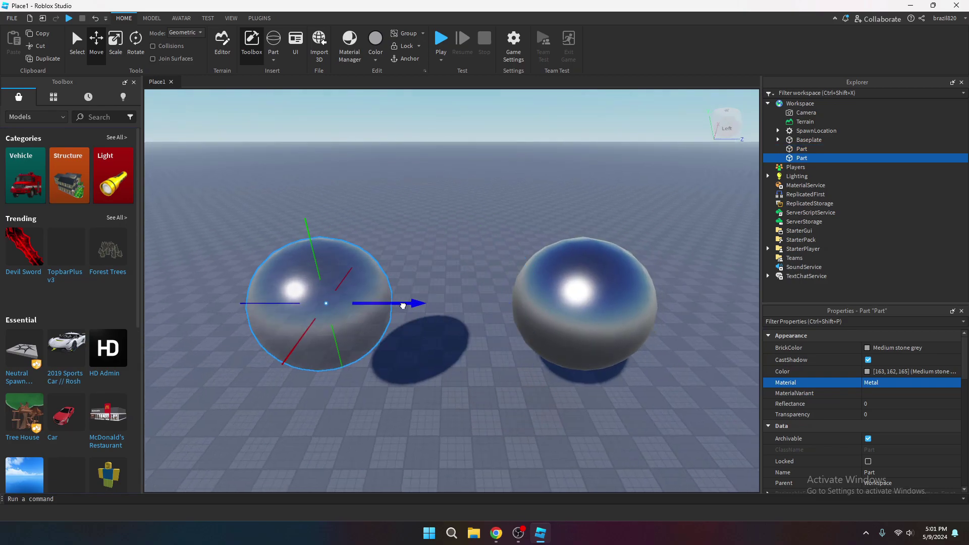
{"action": "left_click_drag", "start_coordinate": [402, 306], "coordinate": [361, 304]}
{"action": "left_click", "coordinate": [414, 307]}
{"action": "right_click_drag", "start_coordinate": [413, 307], "coordinate": [415, 308]}
{"action": "left_click", "coordinate": [417, 304]}
{"action": "left_click_drag", "start_coordinate": [449, 306], "coordinate": [313, 266]}
{"action": "left_click", "coordinate": [435, 343]}
{"action": "right_click_drag", "start_coordinate": [434, 343], "coordinate": [443, 337]}
{"action": "key", "text": "w"}
{"action": "key", "text": "s"}
{"action": "left_click", "coordinate": [446, 337]}
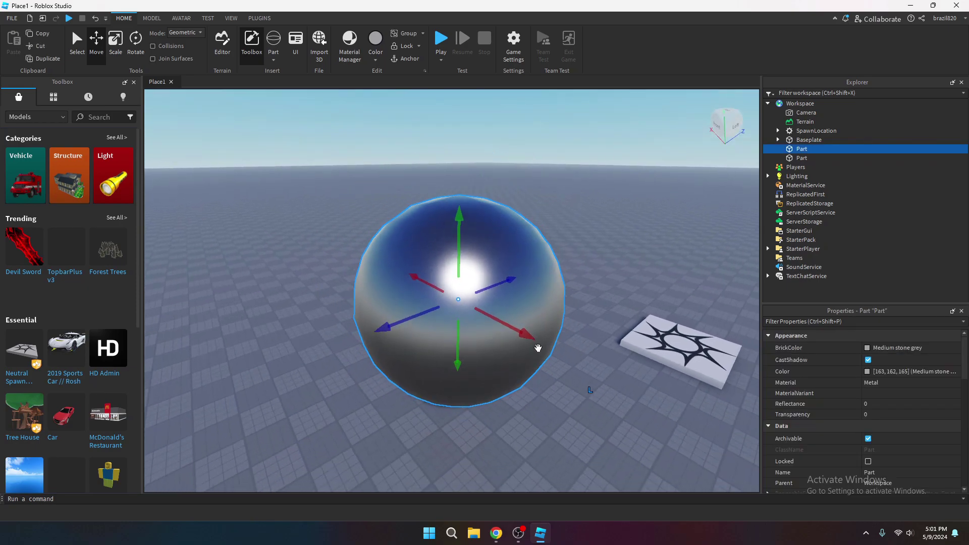
{"action": "right_click_drag", "start_coordinate": [568, 356], "coordinate": [568, 356]}
{"action": "key", "text": "q"}
{"action": "key", "text": "e"}
{"action": "left_click", "coordinate": [572, 362]}
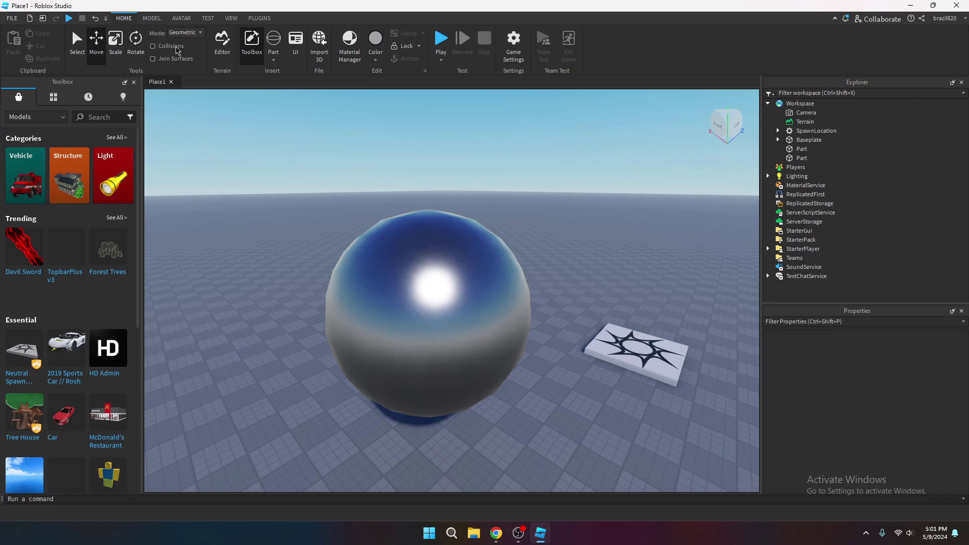
Open the Material Manager and look over the built-in materials around Metal
{"action": "left_click", "coordinate": [350, 46]}
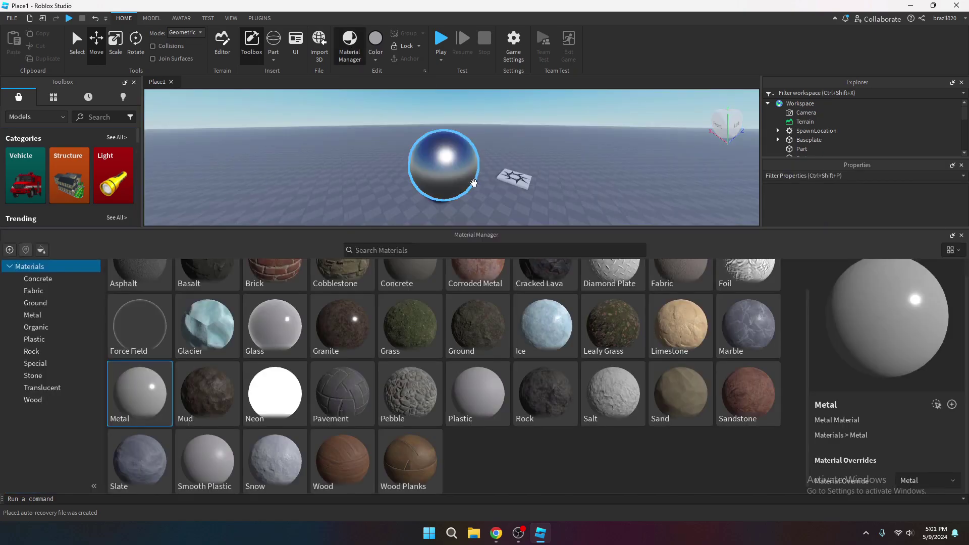
{"action": "scroll", "coordinate": [283, 404], "scroll_direction": "down", "scroll_amount": 1}
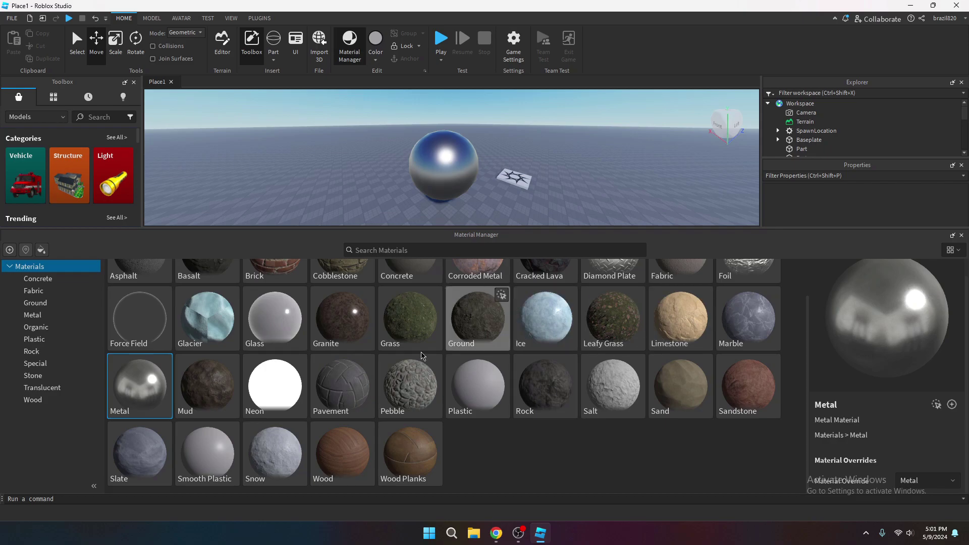
Create a custom variant of the built-in Metal material and select it for editing
{"action": "scroll", "coordinate": [242, 416], "scroll_direction": "up", "scroll_amount": 1}
{"action": "scroll", "coordinate": [282, 417], "scroll_direction": "down", "scroll_amount": 1}
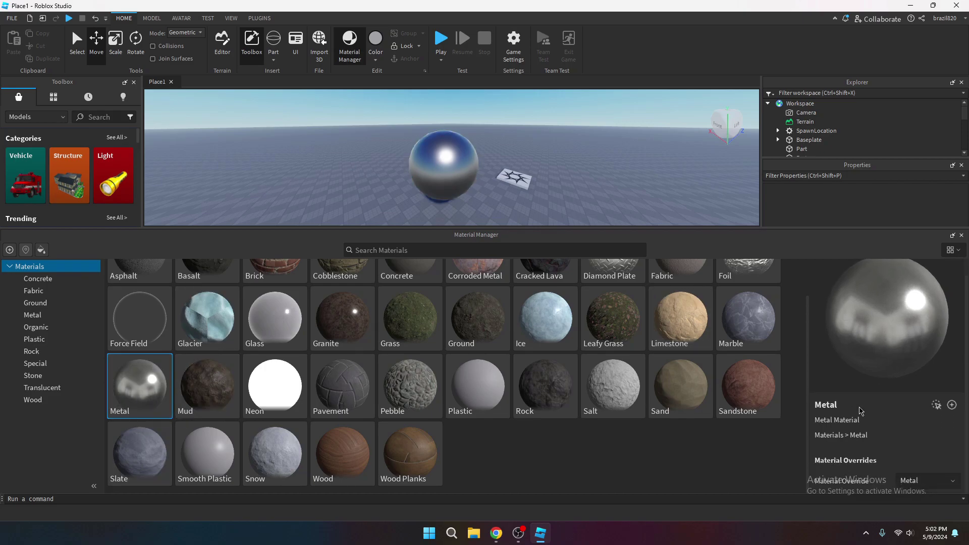
{"action": "left_click", "coordinate": [951, 405]}
{"action": "scroll", "coordinate": [252, 413], "scroll_direction": "down", "scroll_amount": 1}
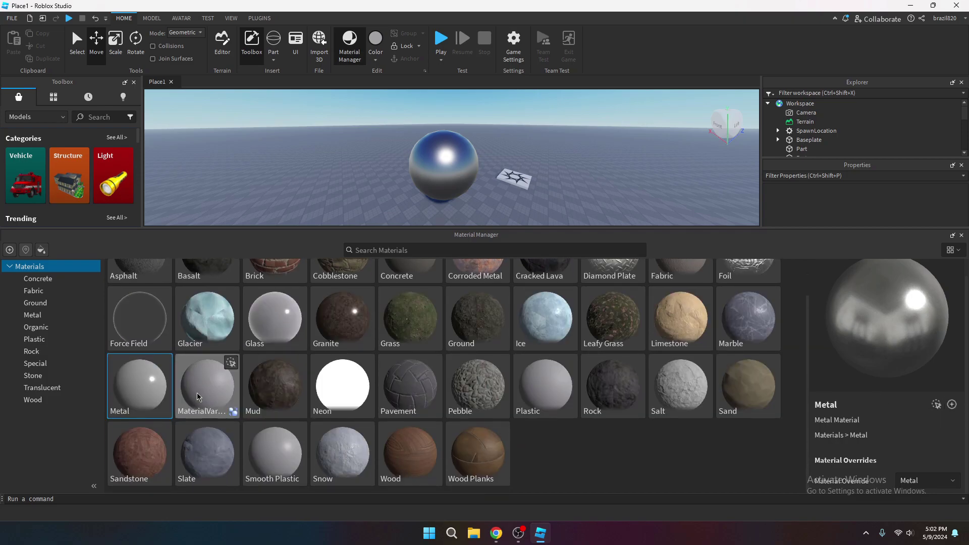
{"action": "left_click", "coordinate": [195, 404]}
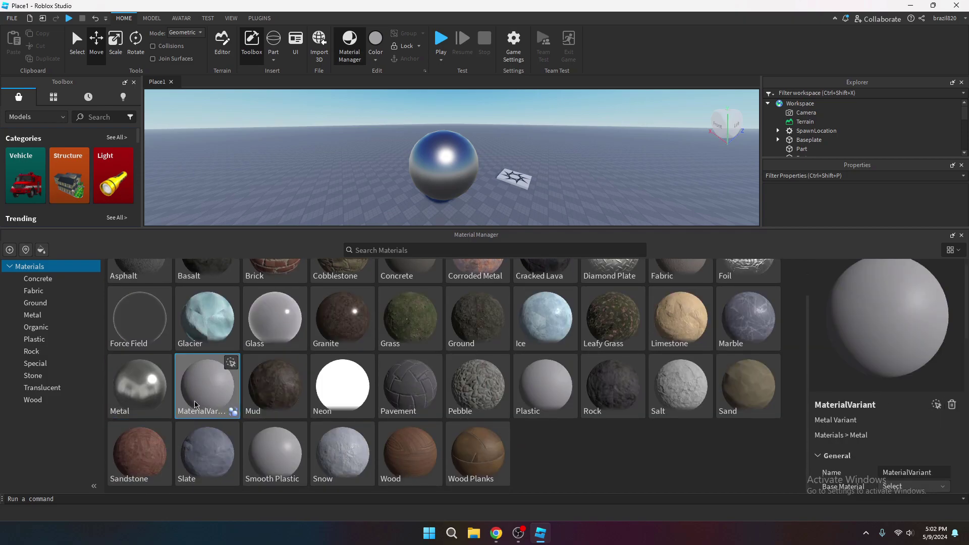
Set the new material variant's base material to Metal
{"action": "scroll", "coordinate": [857, 408], "scroll_direction": "down", "scroll_amount": 3}
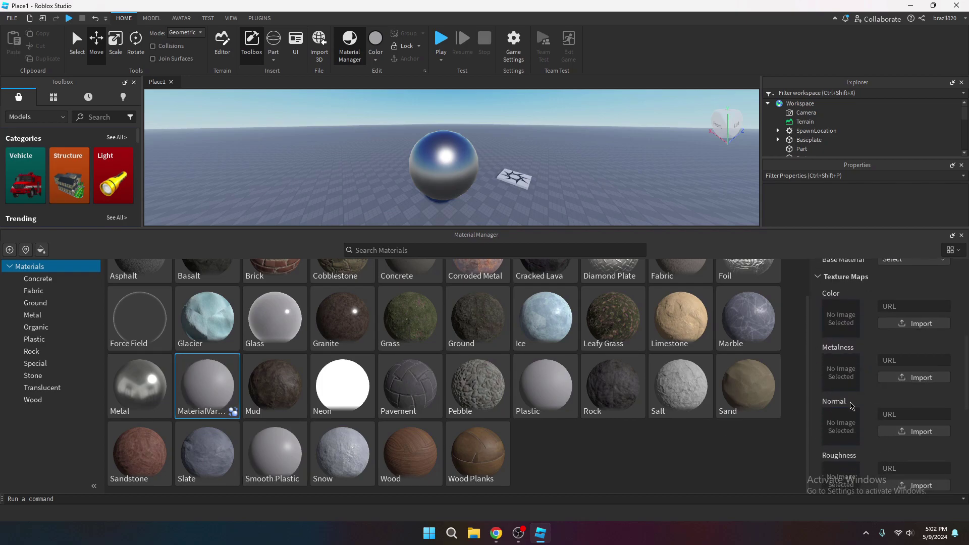
{"action": "scroll", "coordinate": [858, 411], "scroll_direction": "up", "scroll_amount": 3}
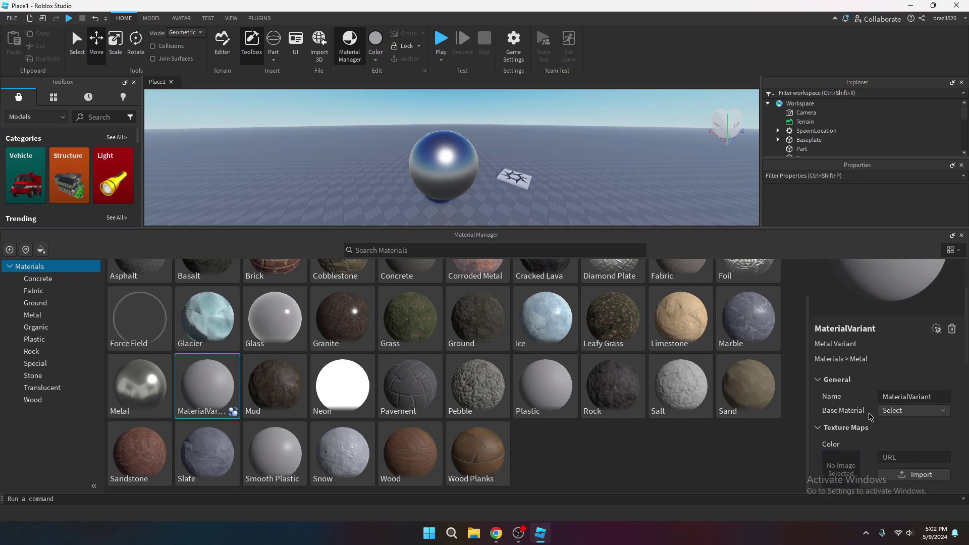
{"action": "scroll", "coordinate": [858, 404], "scroll_direction": "down", "scroll_amount": 2}
Import Metal007_2K-PNG_Color from the desktop's Metal007_2K-PNG folder as the variant's color map
{"action": "scroll", "coordinate": [827, 303], "scroll_direction": "down", "scroll_amount": 2}
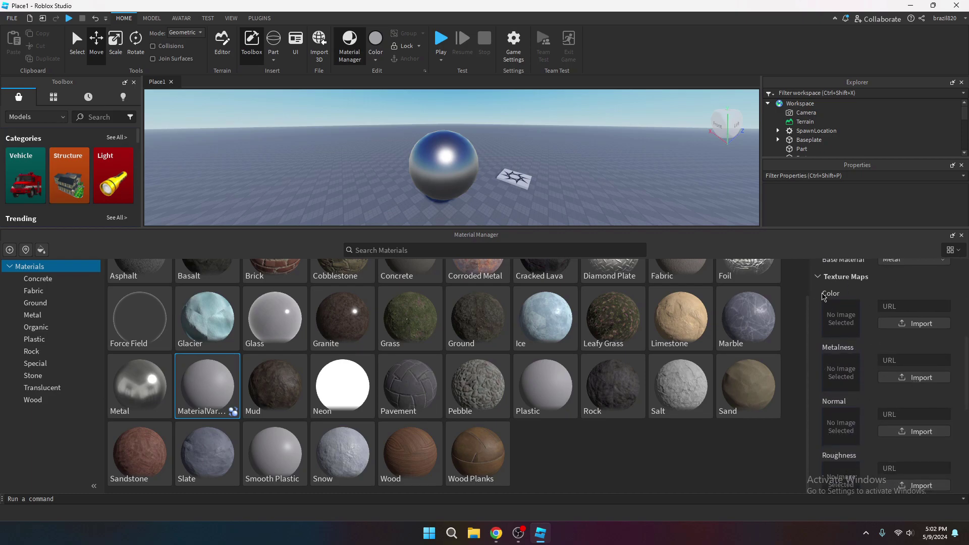
{"action": "left_click", "coordinate": [914, 324]}
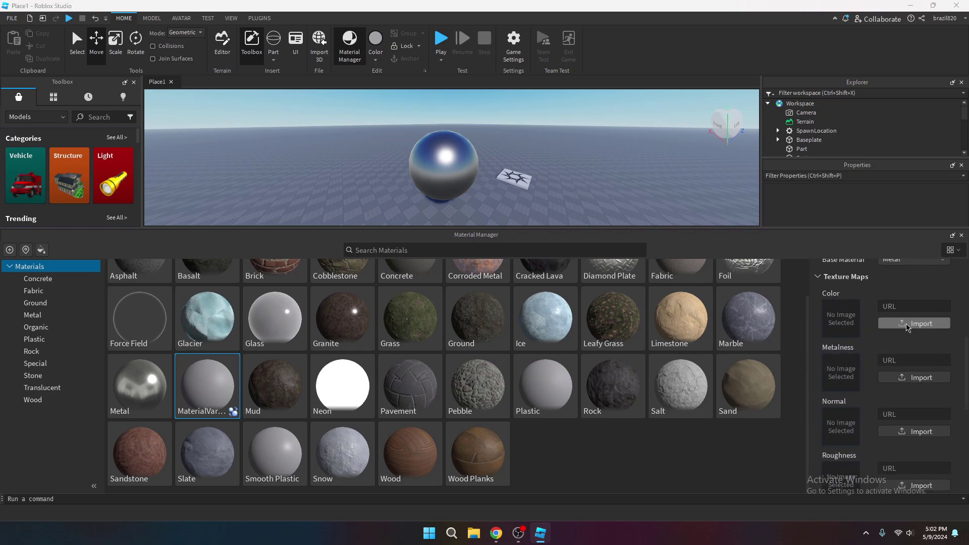
{"action": "left_click", "coordinate": [42, 146]}
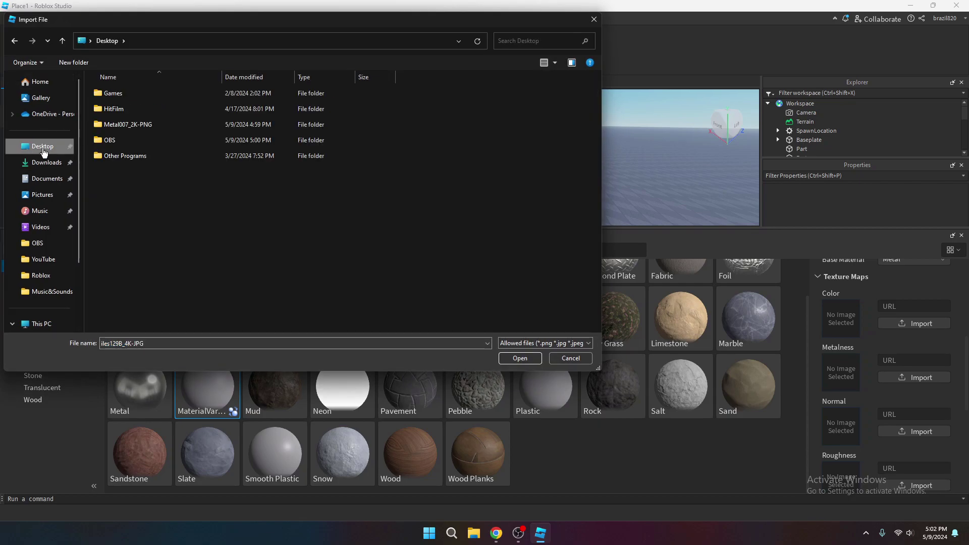
{"action": "double_click", "coordinate": [125, 126]}
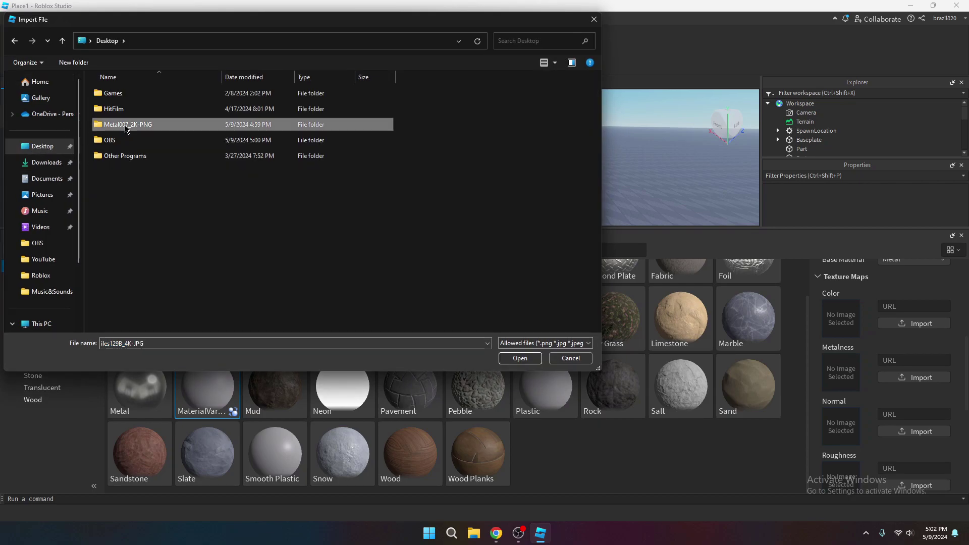
{"action": "left_click_drag", "start_coordinate": [333, 21], "coordinate": [414, 93]}
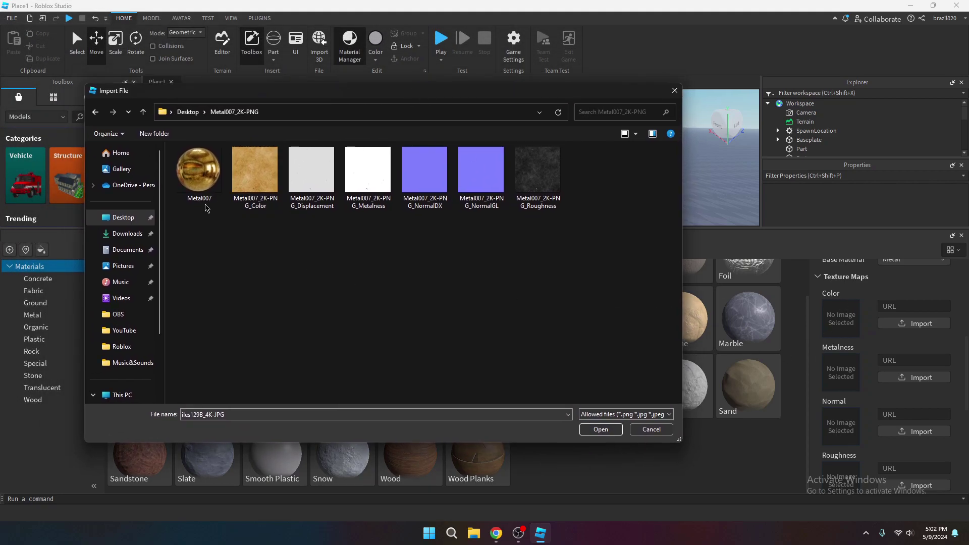
{"action": "left_click", "coordinate": [249, 202]}
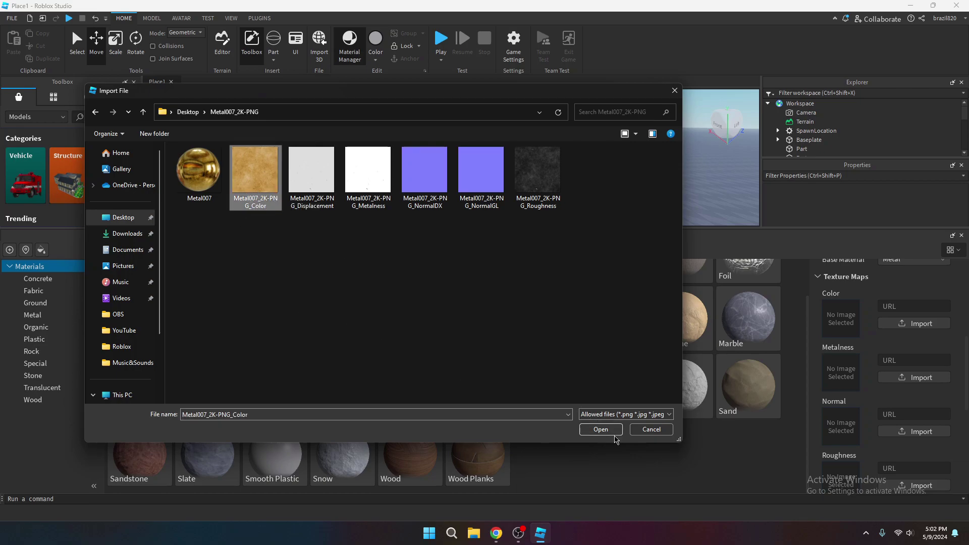
{"action": "left_click", "coordinate": [598, 429]}
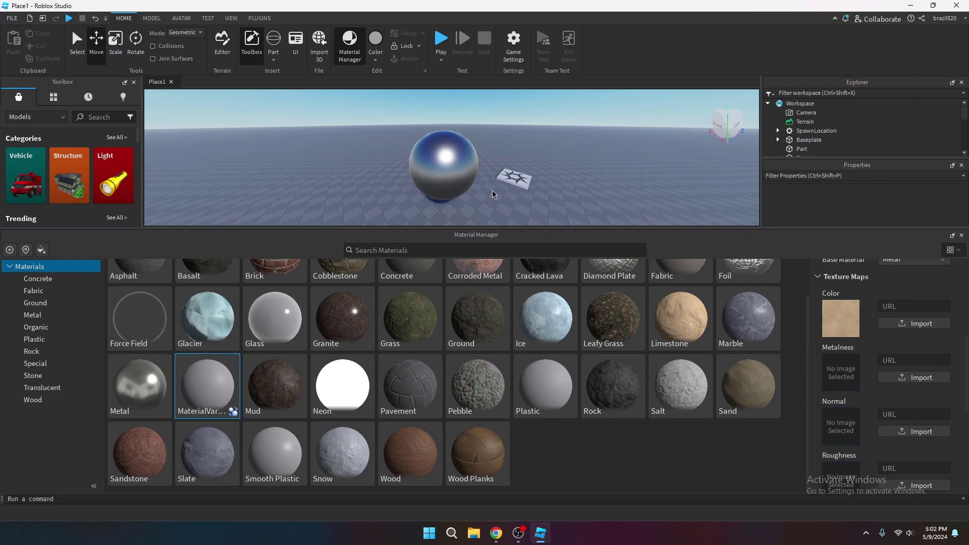
{"action": "right_click_drag", "start_coordinate": [533, 197], "coordinate": [533, 196]}
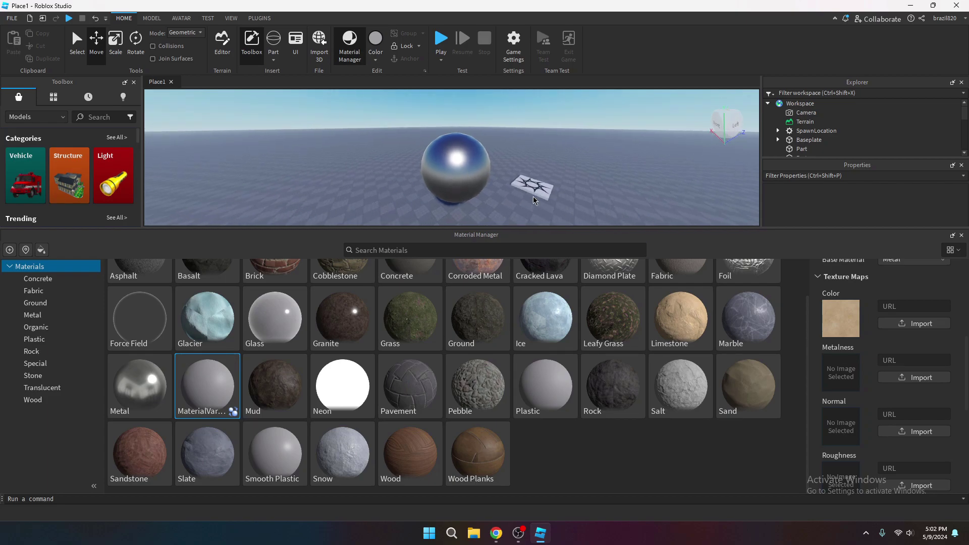
{"action": "scroll", "coordinate": [533, 197], "scroll_direction": "up", "scroll_amount": 5}
{"action": "scroll", "coordinate": [532, 197], "scroll_direction": "down", "scroll_amount": 4}
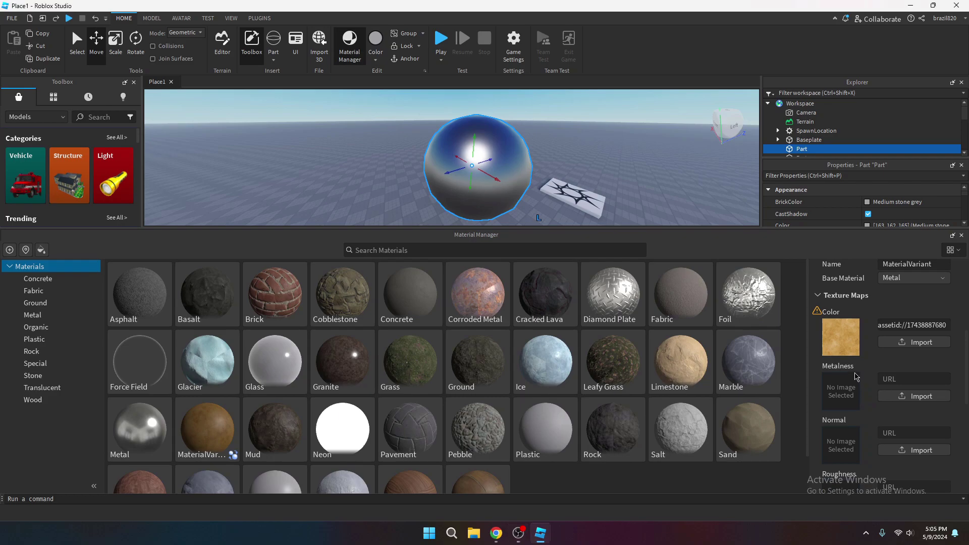
Import Metal007_2K-PNG_Metalness as the material variant's metalness map
{"action": "scroll", "coordinate": [859, 376], "scroll_direction": "down", "scroll_amount": 1}
{"action": "scroll", "coordinate": [859, 376], "scroll_direction": "up", "scroll_amount": 3}
{"action": "scroll", "coordinate": [835, 384], "scroll_direction": "down", "scroll_amount": 2}
{"action": "scroll", "coordinate": [840, 399], "scroll_direction": "up", "scroll_amount": 2}
{"action": "left_click", "coordinate": [914, 396]}
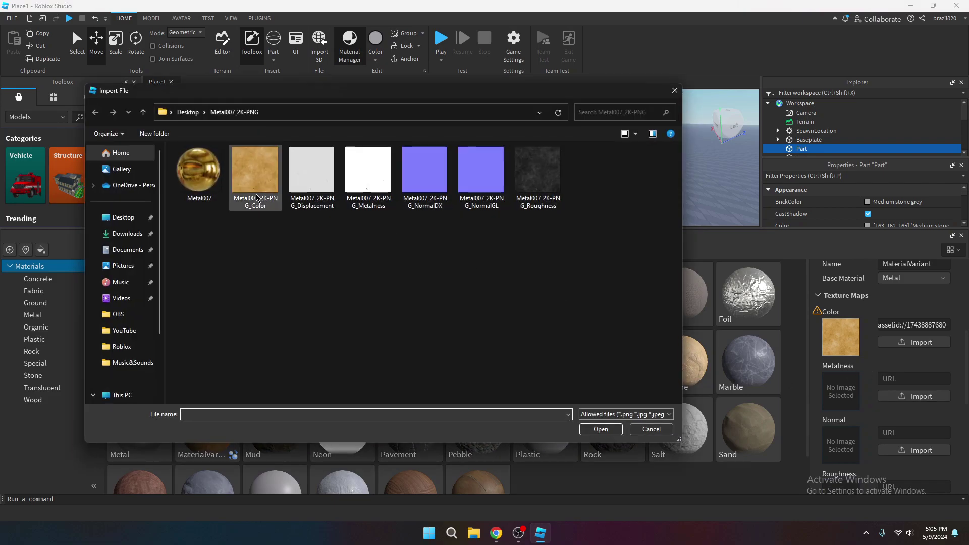
{"action": "left_click", "coordinate": [367, 207]}
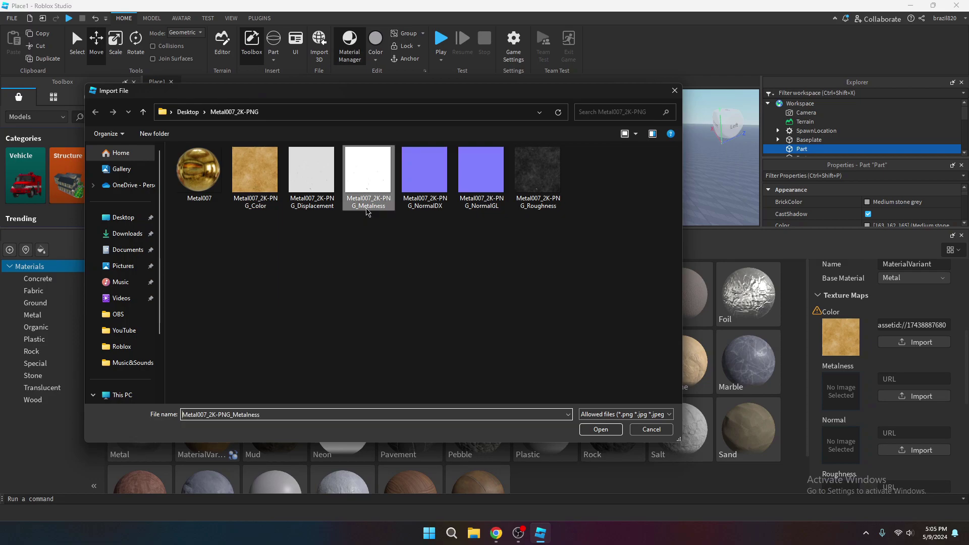
{"action": "left_click", "coordinate": [600, 429]}
Import Metal007_2K-PNG_NormalGL, not the NormalDX version, as the material variant's normal map
{"action": "scroll", "coordinate": [860, 430], "scroll_direction": "down", "scroll_amount": 3}
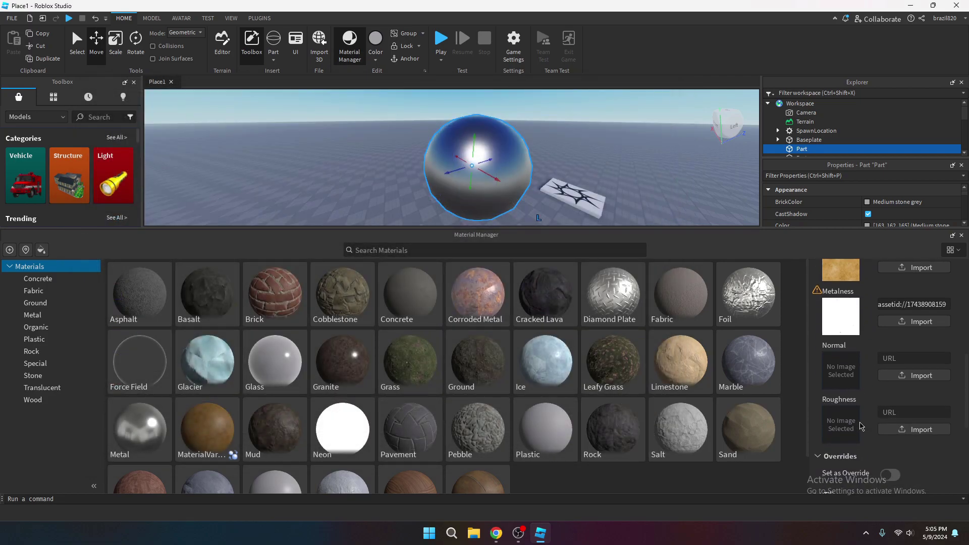
{"action": "scroll", "coordinate": [858, 416], "scroll_direction": "up", "scroll_amount": 2}
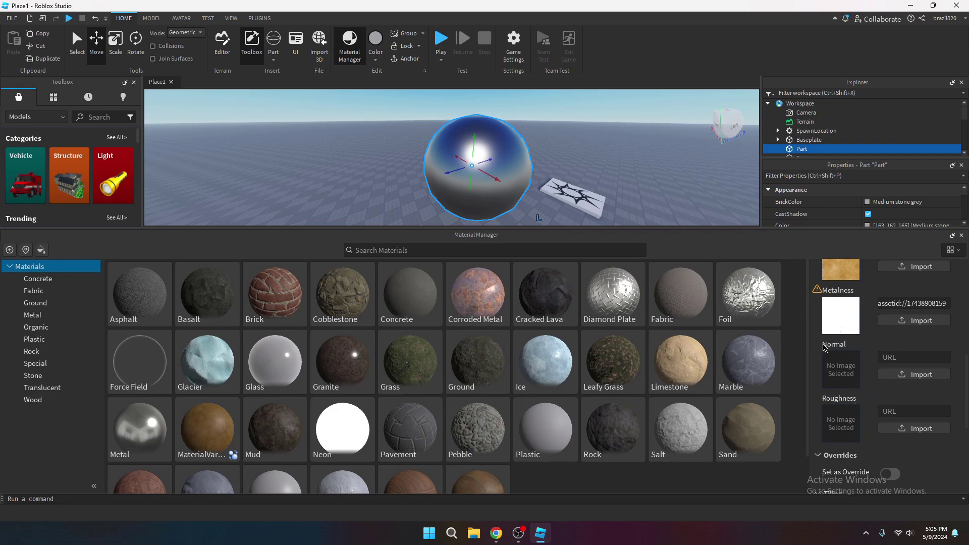
{"action": "left_click", "coordinate": [914, 374]}
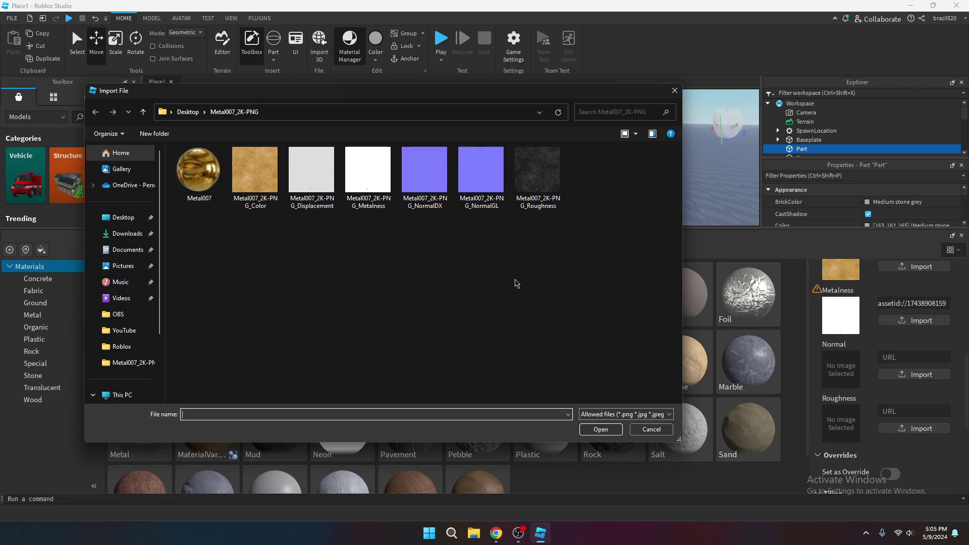
{"action": "left_click", "coordinate": [489, 211]}
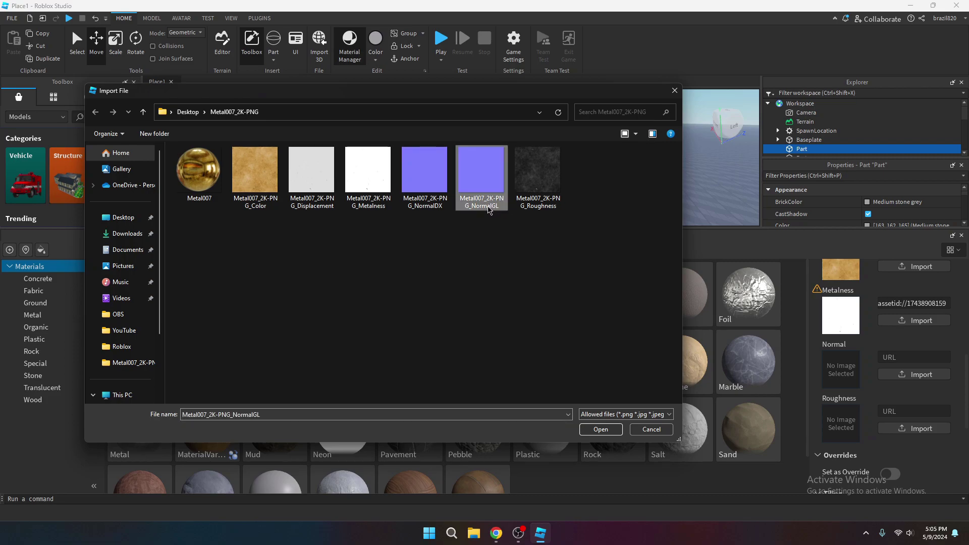
{"action": "left_click", "coordinate": [427, 211]}
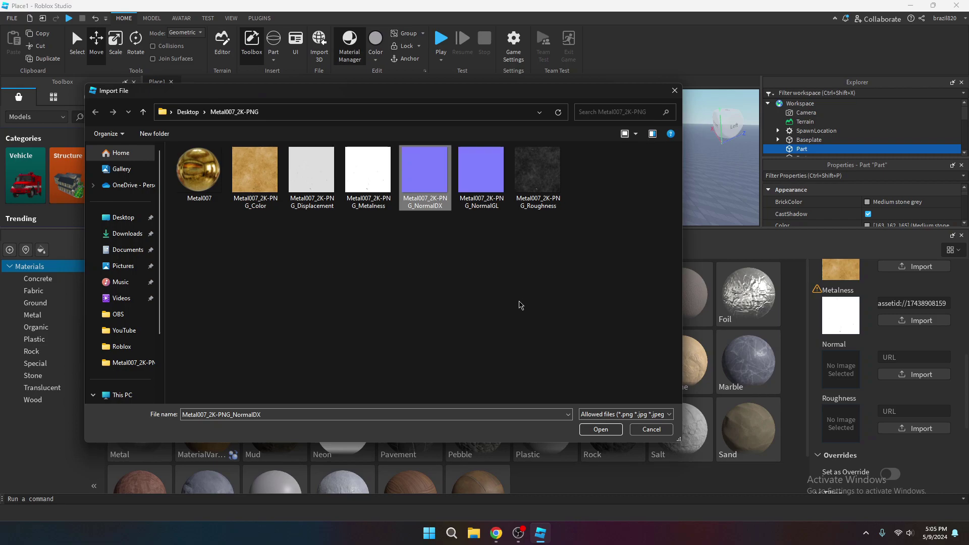
{"action": "left_click", "coordinate": [483, 209]}
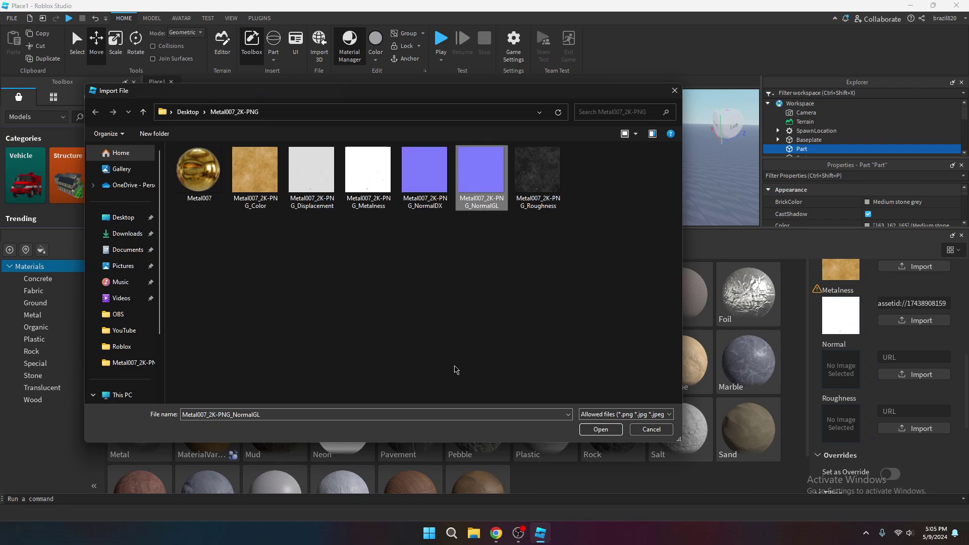
{"action": "left_click", "coordinate": [600, 429]}
Import Metal007_2K-PNG_Roughness as the material variant's roughness map
{"action": "scroll", "coordinate": [874, 398], "scroll_direction": "down", "scroll_amount": 1}
{"action": "scroll", "coordinate": [873, 397], "scroll_direction": "down", "scroll_amount": 3}
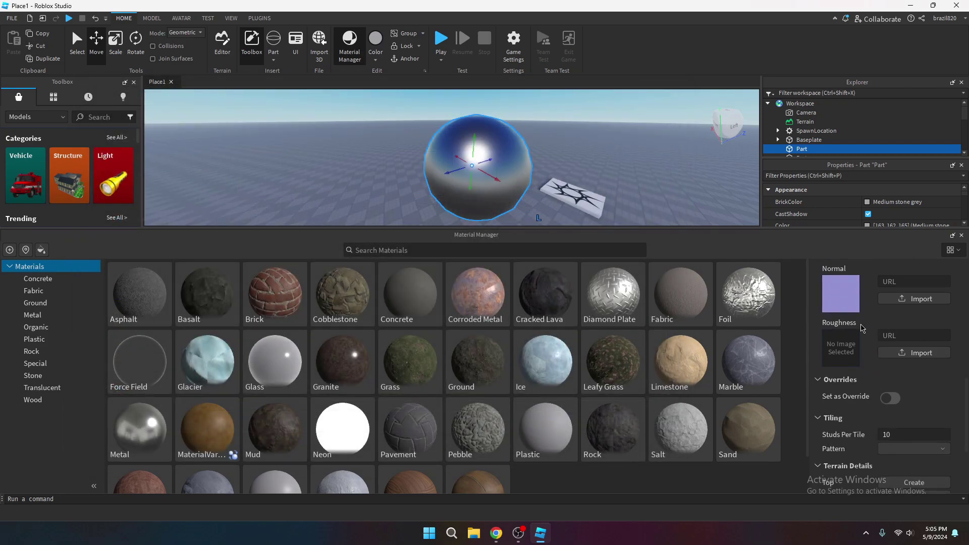
{"action": "left_click", "coordinate": [900, 352]}
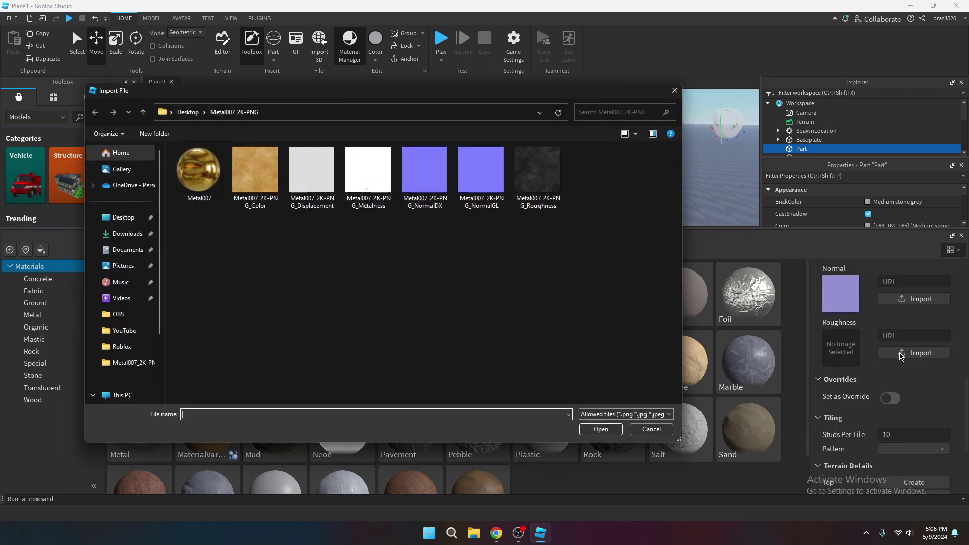
{"action": "left_click", "coordinate": [536, 200]}
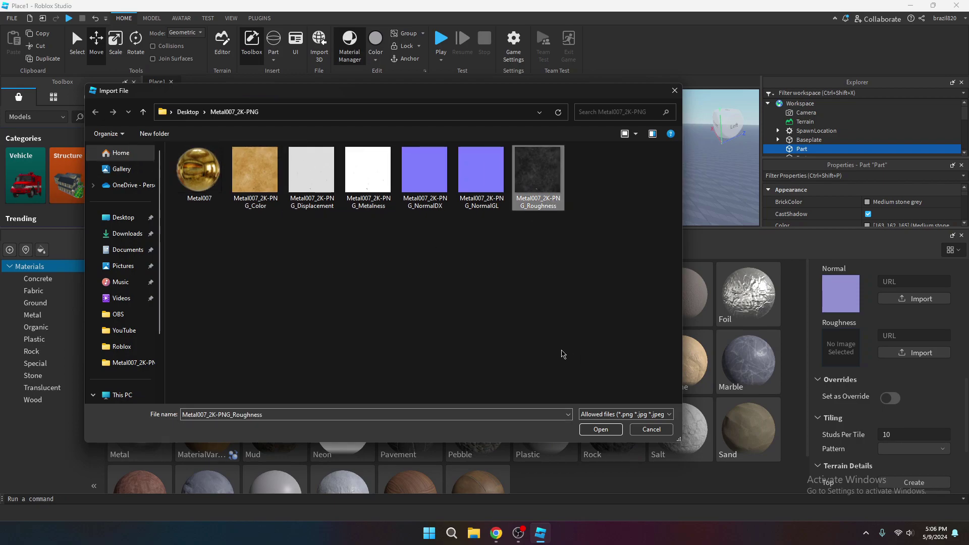
{"action": "left_click", "coordinate": [600, 428]}
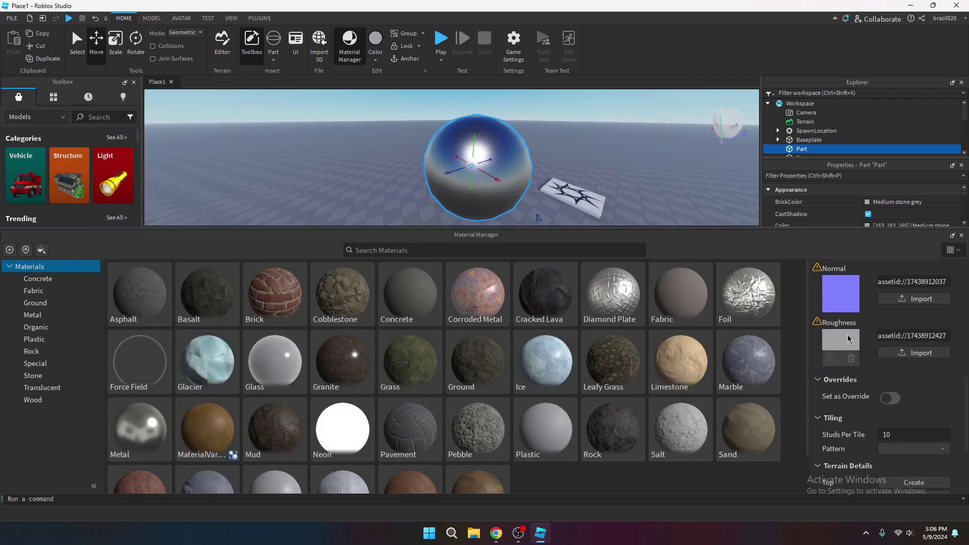
Check the variant's four texture maps and apply the finished material to the selected sphere
{"action": "scroll", "coordinate": [901, 399], "scroll_direction": "up", "scroll_amount": 3}
{"action": "scroll", "coordinate": [901, 407], "scroll_direction": "down", "scroll_amount": 3}
{"action": "scroll", "coordinate": [864, 410], "scroll_direction": "up", "scroll_amount": 6}
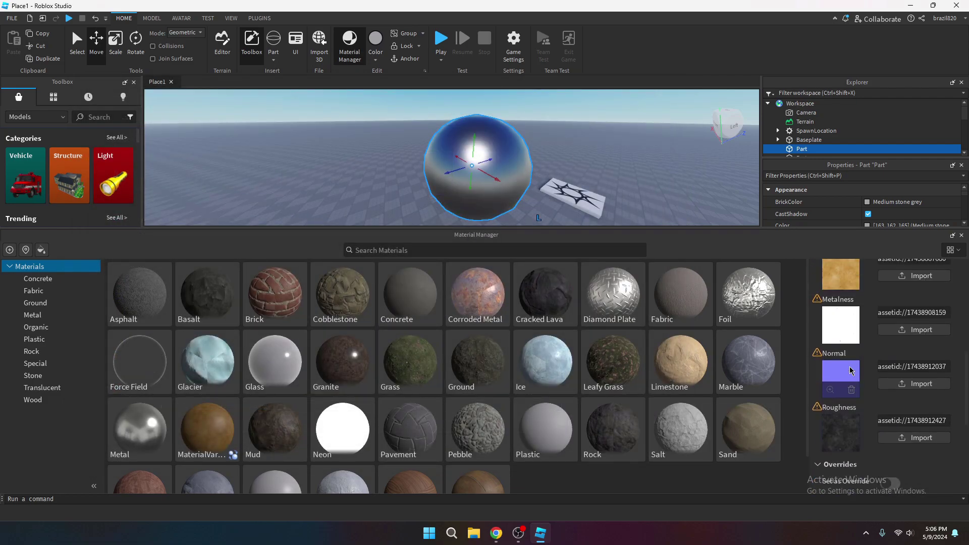
{"action": "scroll", "coordinate": [865, 412], "scroll_direction": "up", "scroll_amount": 4}
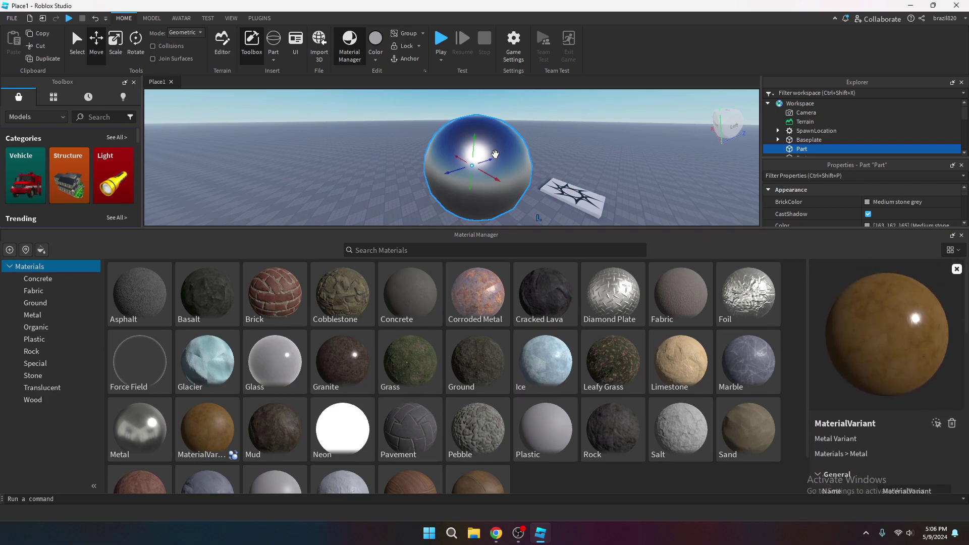
{"action": "scroll", "coordinate": [564, 187], "scroll_direction": "up", "scroll_amount": 1}
{"action": "right_click_drag", "start_coordinate": [565, 187], "coordinate": [563, 187]}
{"action": "scroll", "coordinate": [564, 188], "scroll_direction": "down", "scroll_amount": 4}
{"action": "scroll", "coordinate": [565, 189], "scroll_direction": "up", "scroll_amount": 4}
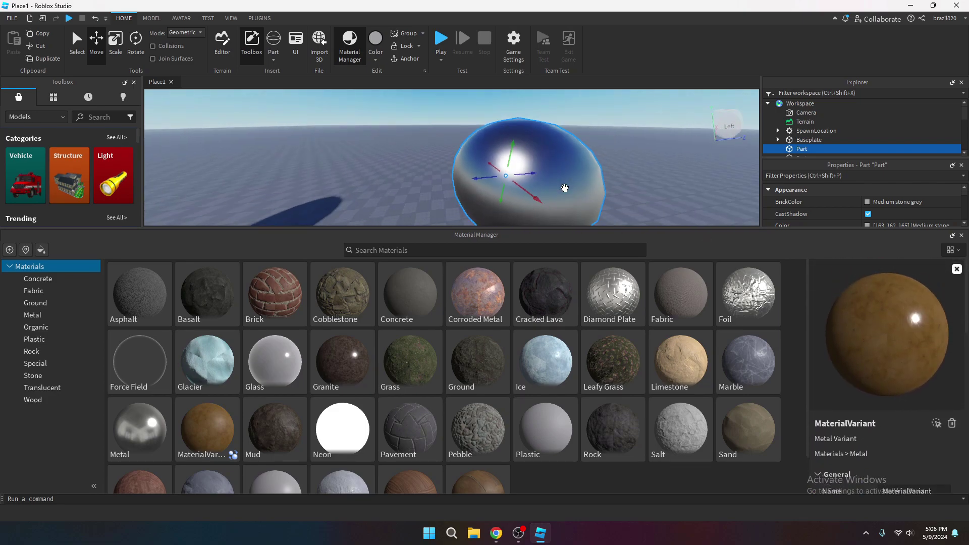
{"action": "scroll", "coordinate": [561, 182], "scroll_direction": "down", "scroll_amount": 1}
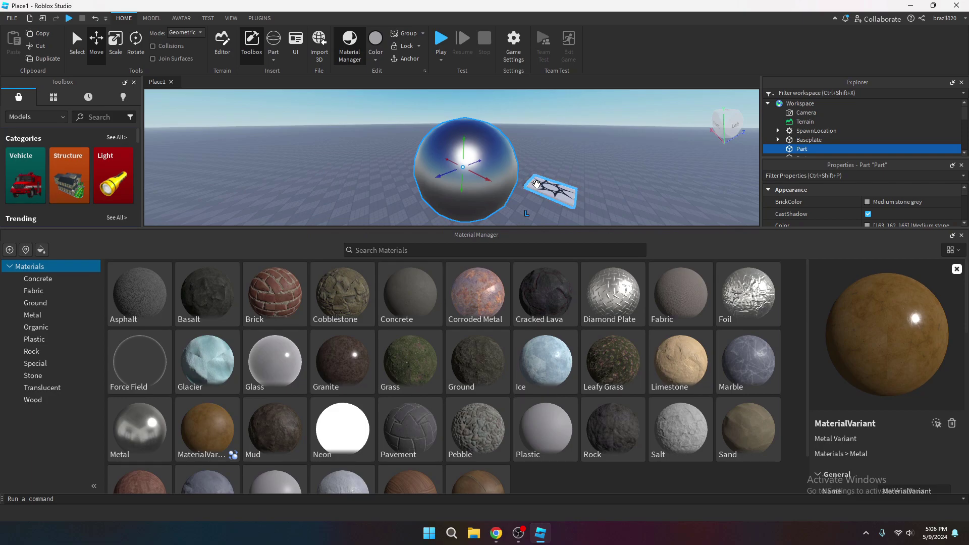
{"action": "left_click", "coordinate": [935, 424]}
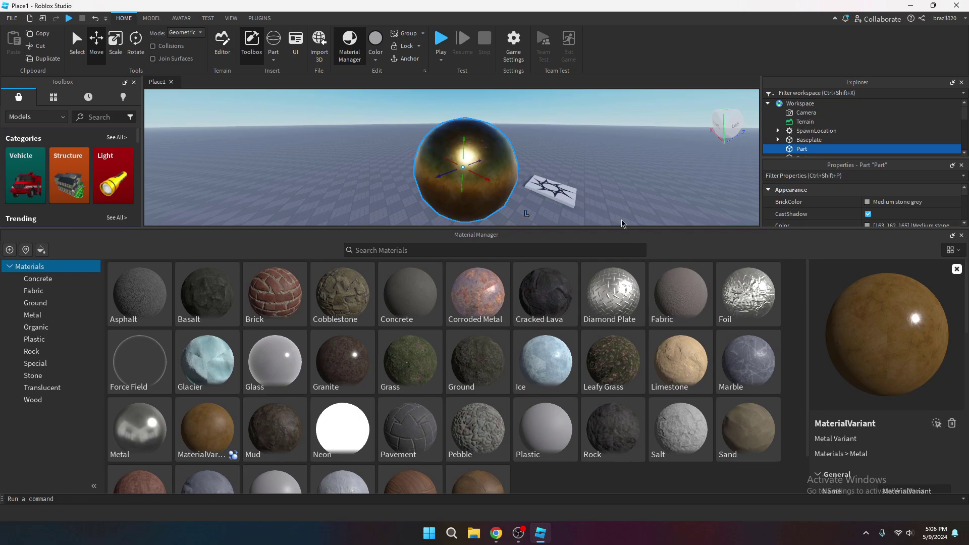
Deselect the sphere and examine its new golden metal surface from close up and from several angles
{"action": "scroll", "coordinate": [582, 174], "scroll_direction": "up", "scroll_amount": 3}
{"action": "scroll", "coordinate": [581, 171], "scroll_direction": "up", "scroll_amount": 3}
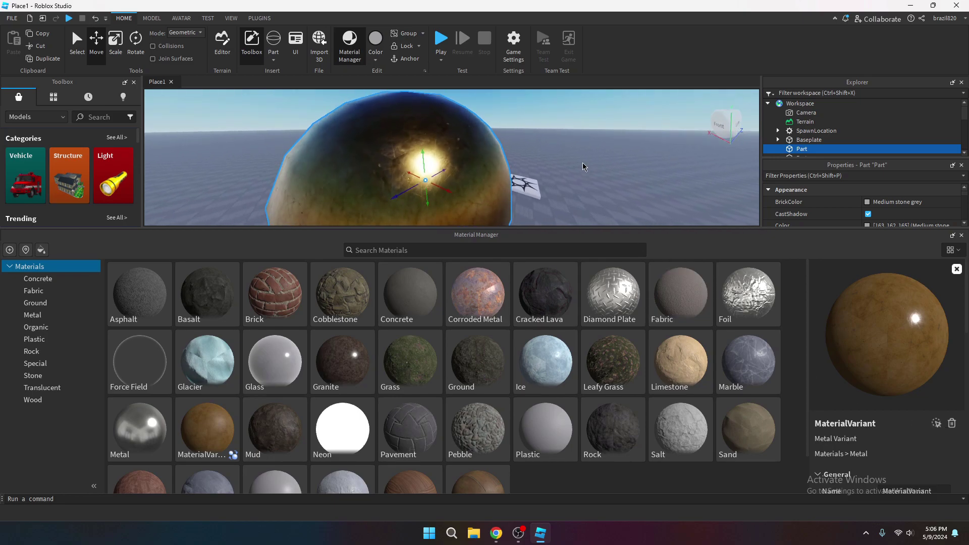
{"action": "left_click", "coordinate": [597, 188]}
{"action": "right_click_drag", "start_coordinate": [597, 188], "coordinate": [581, 206]}
{"action": "scroll", "coordinate": [595, 187], "scroll_direction": "down", "scroll_amount": 7}
{"action": "scroll", "coordinate": [596, 187], "scroll_direction": "up", "scroll_amount": 1}
{"action": "scroll", "coordinate": [596, 183], "scroll_direction": "up", "scroll_amount": 2}
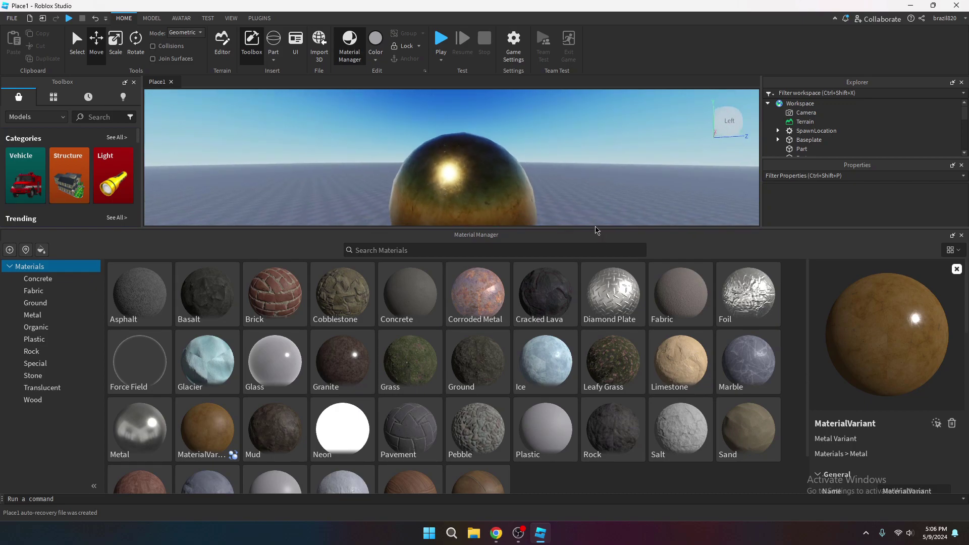
Shrink the Material Manager to enlarge the 3D view and bring both spheres into view
{"action": "left_click_drag", "start_coordinate": [597, 228], "coordinate": [579, 423]}
{"action": "scroll", "coordinate": [570, 316], "scroll_direction": "down", "scroll_amount": 5}
{"action": "right_click_drag", "start_coordinate": [570, 315], "coordinate": [529, 323]}
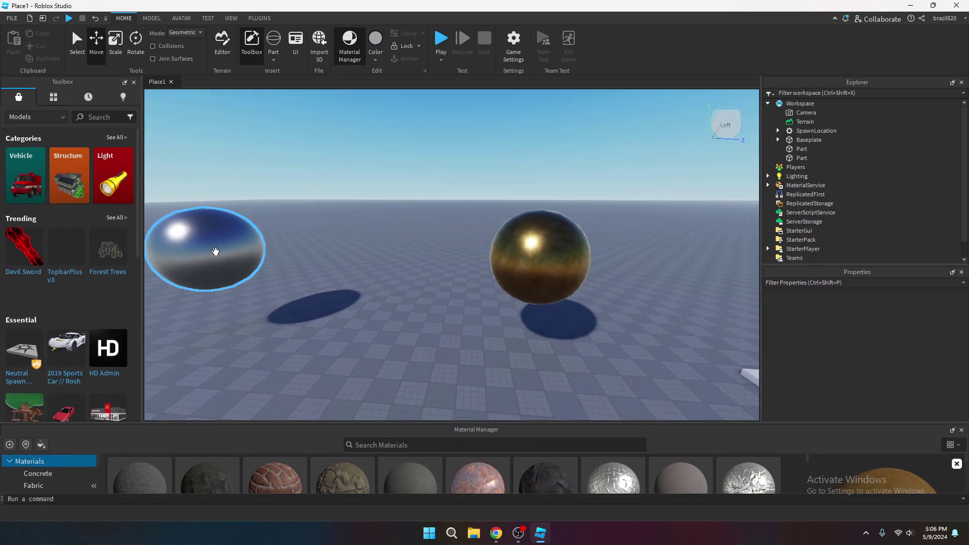
Move the plain Metal sphere along the blue axis closer to the golden sphere, and view the golden surface up close
{"action": "left_click", "coordinate": [215, 251]}
{"action": "left_click_drag", "start_coordinate": [267, 250], "coordinate": [453, 268]}
{"action": "left_click", "coordinate": [463, 305]}
{"action": "scroll", "coordinate": [480, 322], "scroll_direction": "up", "scroll_amount": 8}
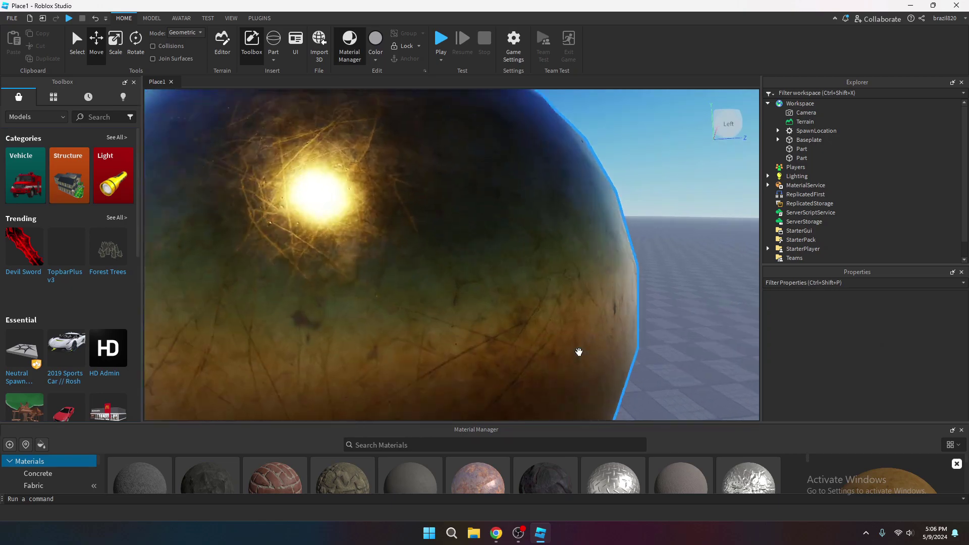
Compare both spheres from farther back, then select the golden sphere and enlarge the Material Manager
{"action": "right_click_drag", "start_coordinate": [579, 352], "coordinate": [579, 351]}
{"action": "scroll", "coordinate": [579, 352], "scroll_direction": "down", "scroll_amount": 10}
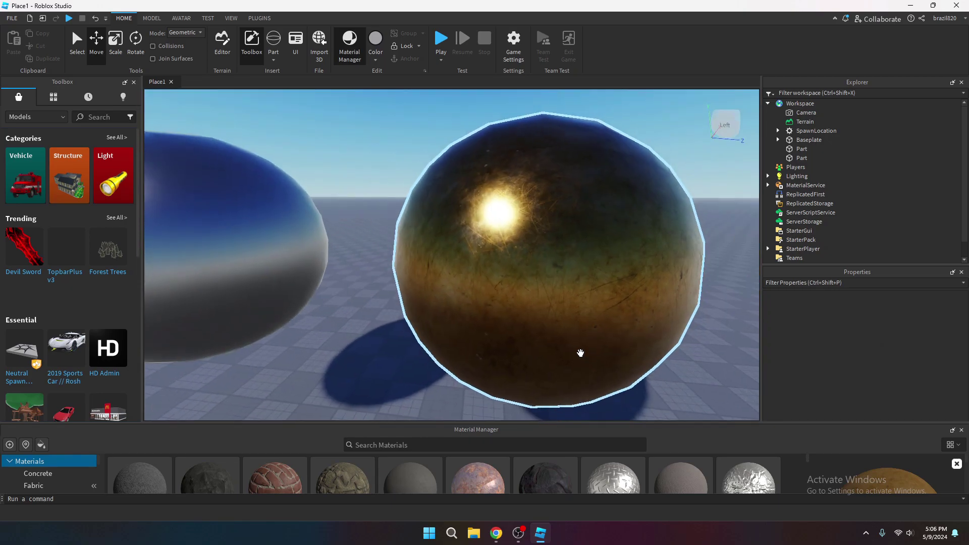
{"action": "scroll", "coordinate": [382, 344], "scroll_direction": "down", "scroll_amount": 3}
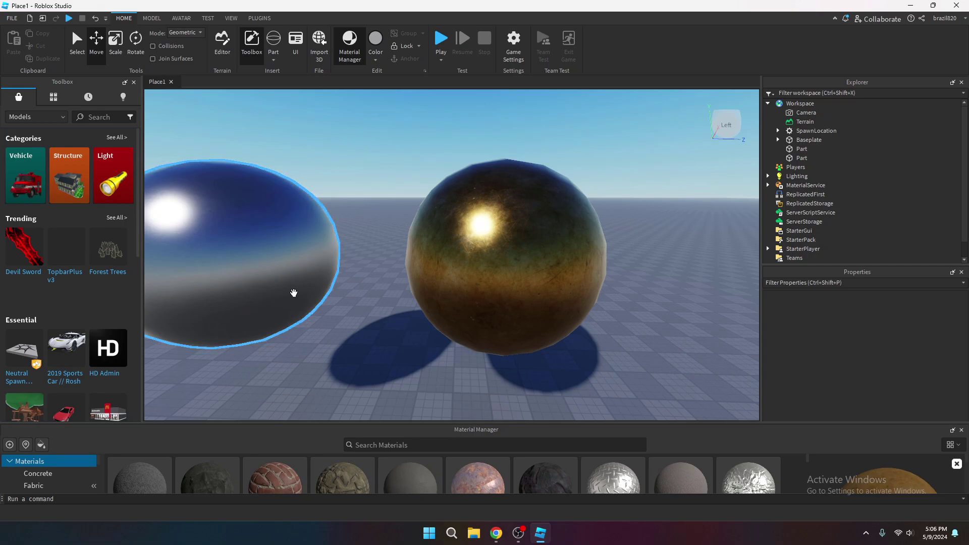
{"action": "left_click", "coordinate": [523, 251]}
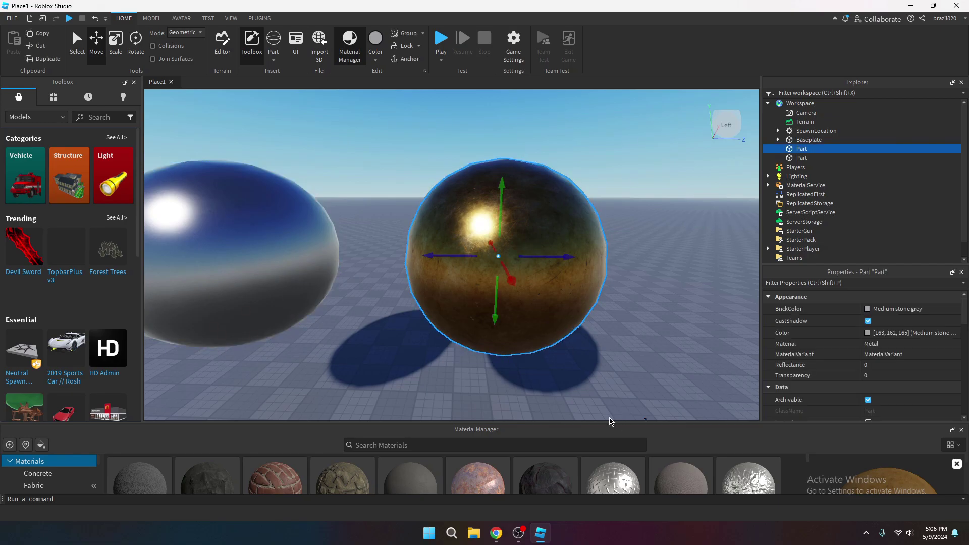
{"action": "left_click_drag", "start_coordinate": [613, 423], "coordinate": [625, 255]}
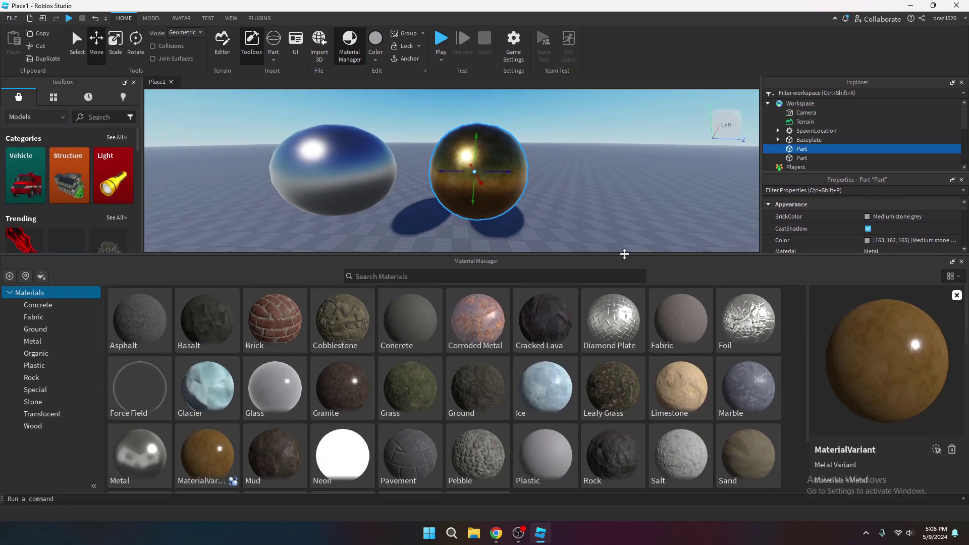
Set the golden material variant's Studs Per Tile to 20 and focus the view on the selected sphere
{"action": "scroll", "coordinate": [877, 403], "scroll_direction": "down", "scroll_amount": 10}
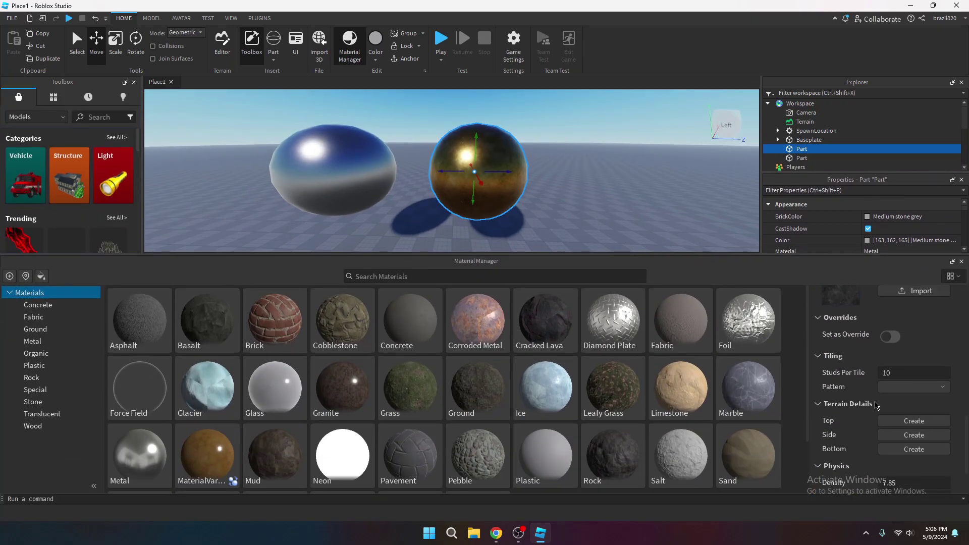
{"action": "scroll", "coordinate": [876, 404], "scroll_direction": "down", "scroll_amount": 3}
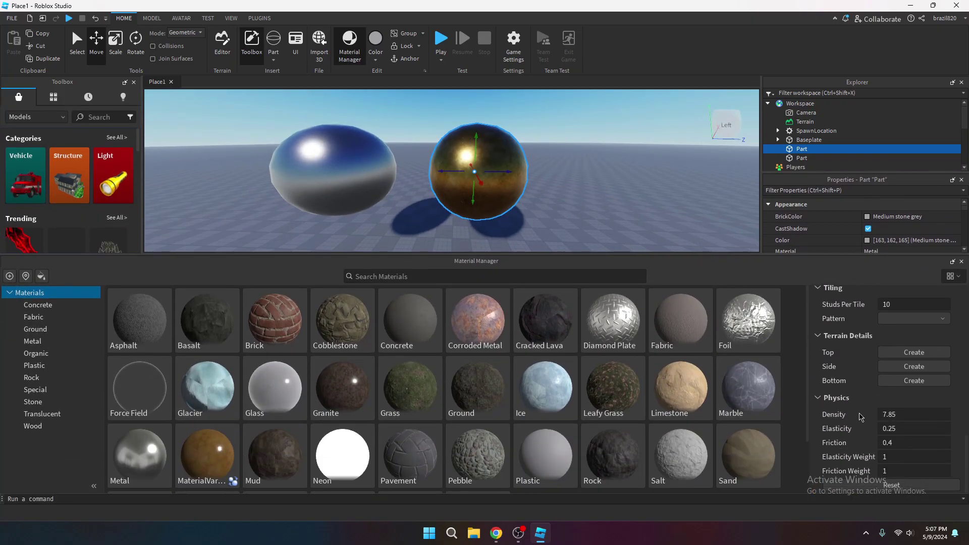
{"action": "scroll", "coordinate": [857, 423], "scroll_direction": "up", "scroll_amount": 3}
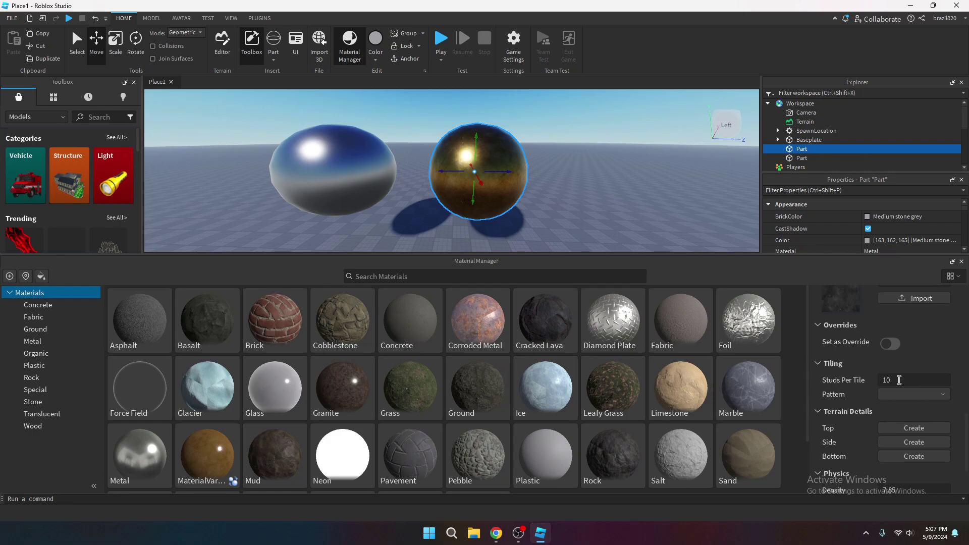
{"action": "mouse_move", "coordinate": [899, 380]}
{"action": "left_mouse_down"}
{"action": "mouse_move", "coordinate": [873, 382]}
{"action": "mouse_move", "coordinate": [884, 378]}
{"action": "left_mouse_up"}
{"action": "key", "text": "Return"}
{"action": "key", "text": "f"}
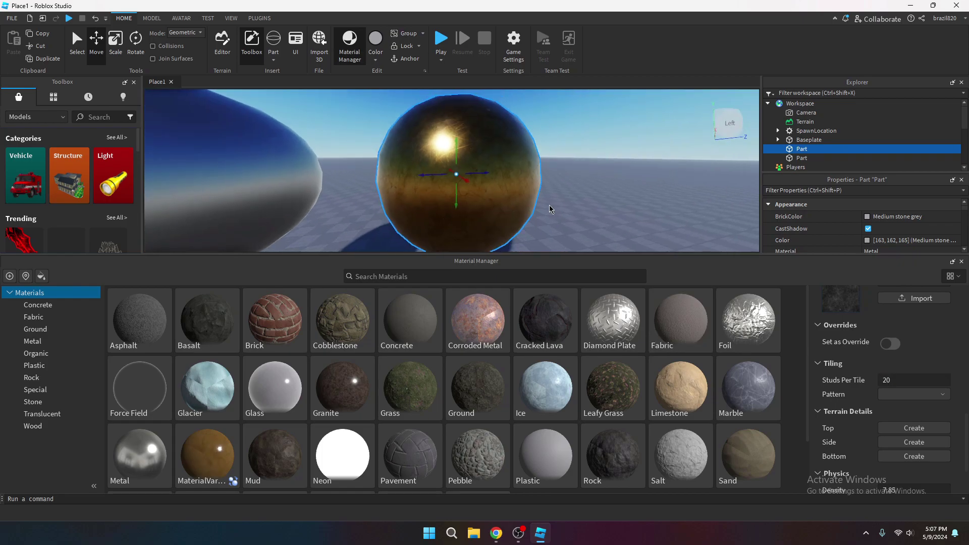
Set the variant's Studs Per Tile to 5 and check the texture scale on the golden sphere
{"action": "double_click", "coordinate": [879, 380]}
{"action": "key", "text": "Return"}
{"action": "right_click_drag", "start_coordinate": [580, 219], "coordinate": [580, 219]}
{"action": "scroll", "coordinate": [579, 219], "scroll_direction": "up", "scroll_amount": 5}
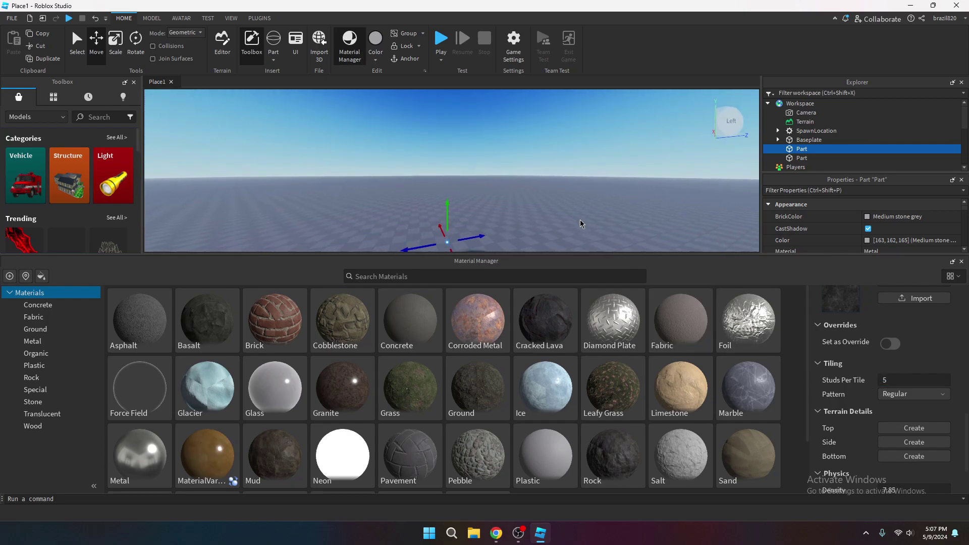
{"action": "scroll", "coordinate": [580, 219], "scroll_direction": "down", "scroll_amount": 3}
{"action": "scroll", "coordinate": [580, 219], "scroll_direction": "down", "scroll_amount": 3}
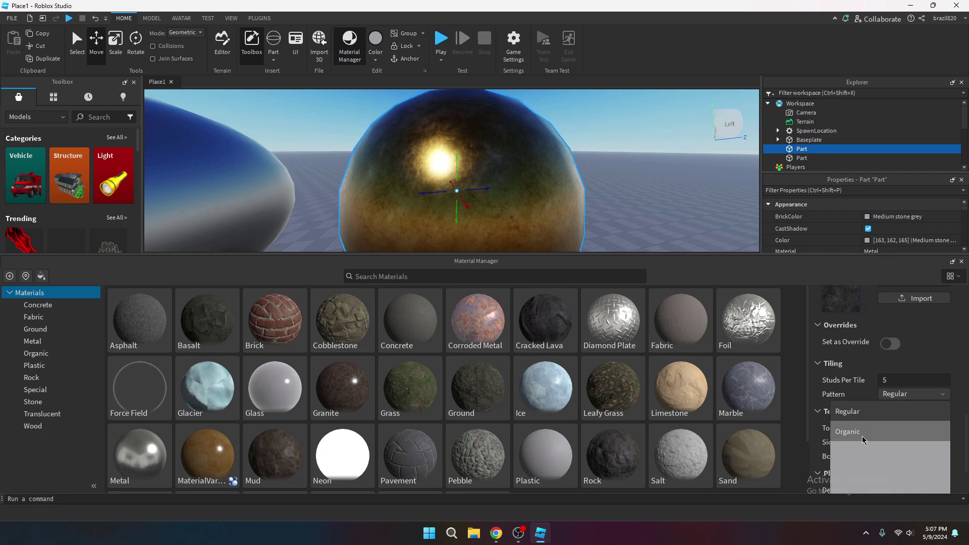
Try the Organic tiling pattern on the variant and view the golden sphere from another angle
{"action": "left_click", "coordinate": [854, 435]}
{"action": "right_click_drag", "start_coordinate": [603, 208], "coordinate": [601, 203]}
{"action": "key", "text": "a"}
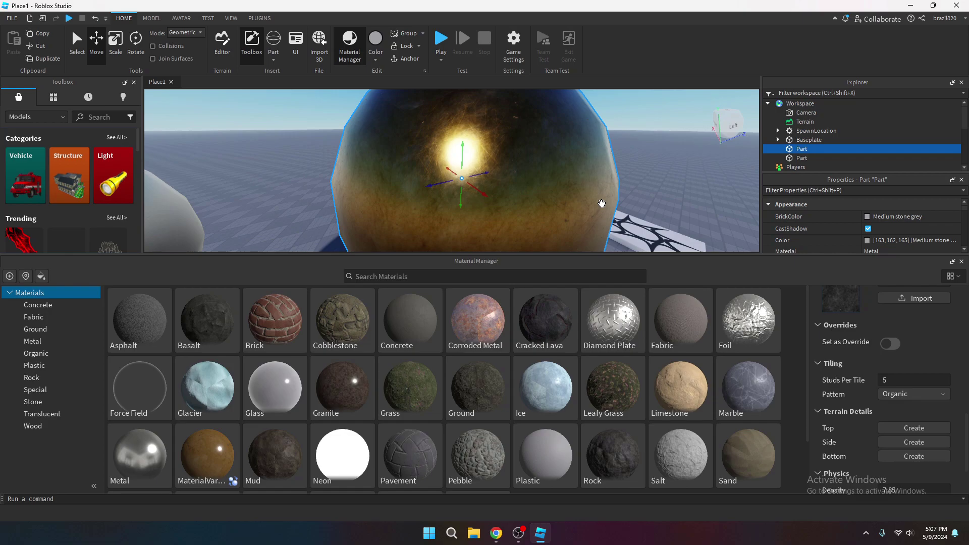
Set the variant's tiling pattern back to Regular and check the golden sphere's surface
{"action": "left_click", "coordinate": [927, 392]}
{"action": "left_click", "coordinate": [856, 411]}
{"action": "right_click_drag", "start_coordinate": [543, 201], "coordinate": [543, 200]}
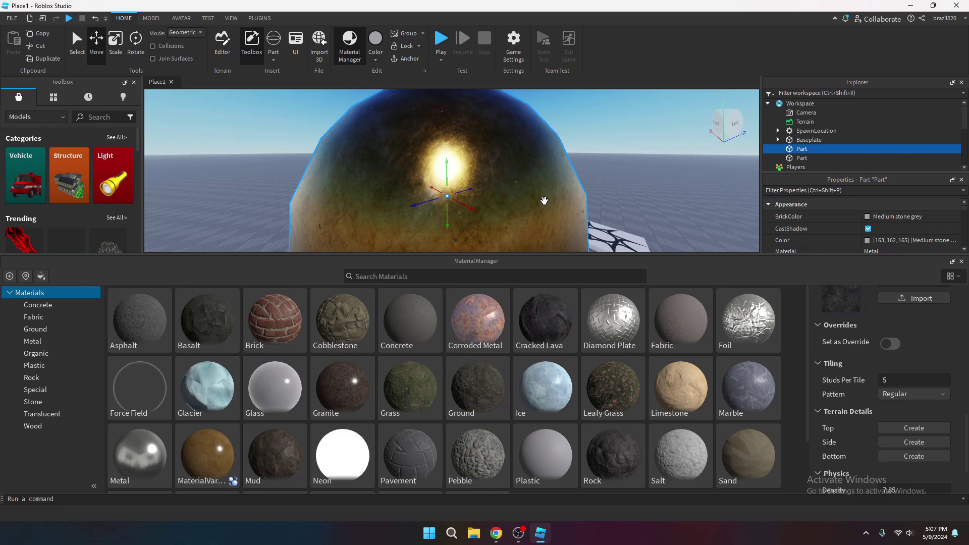
Examine the variant's Terrain Details and Physics settings, and look over the golden sphere from nearer and farther away
{"action": "scroll", "coordinate": [834, 417], "scroll_direction": "down", "scroll_amount": 3}
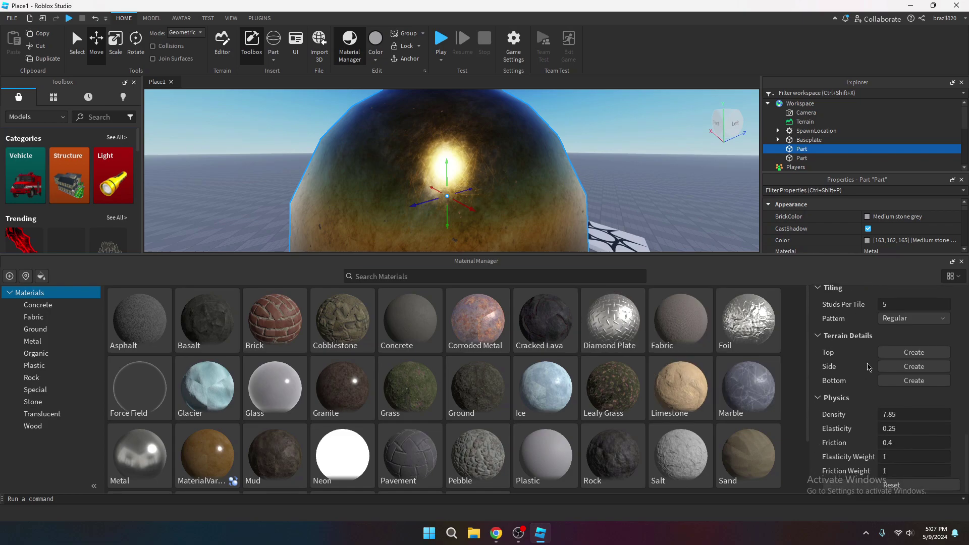
{"action": "right_click_drag", "start_coordinate": [562, 199], "coordinate": [562, 199]}
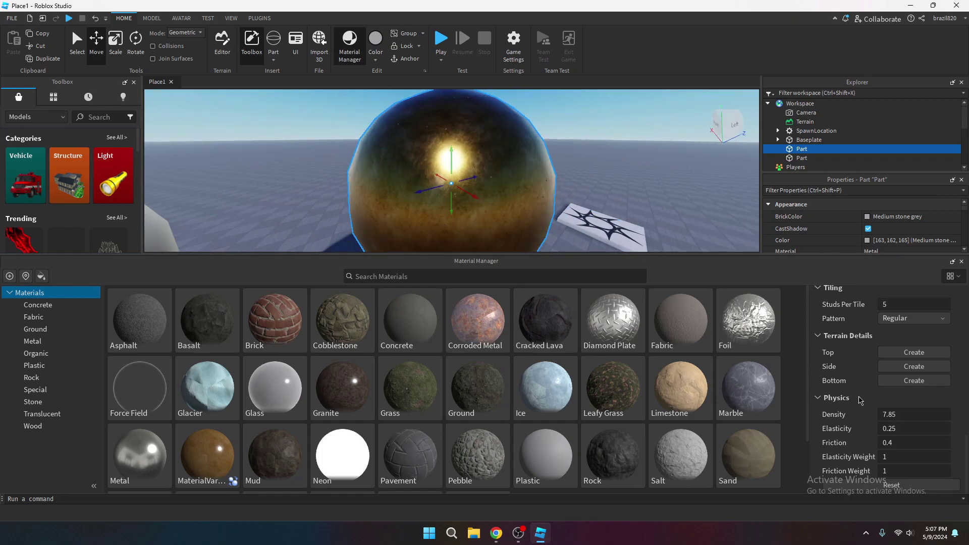
{"action": "scroll", "coordinate": [862, 444], "scroll_direction": "up", "scroll_amount": 8}
{"action": "scroll", "coordinate": [864, 460], "scroll_direction": "down", "scroll_amount": 5}
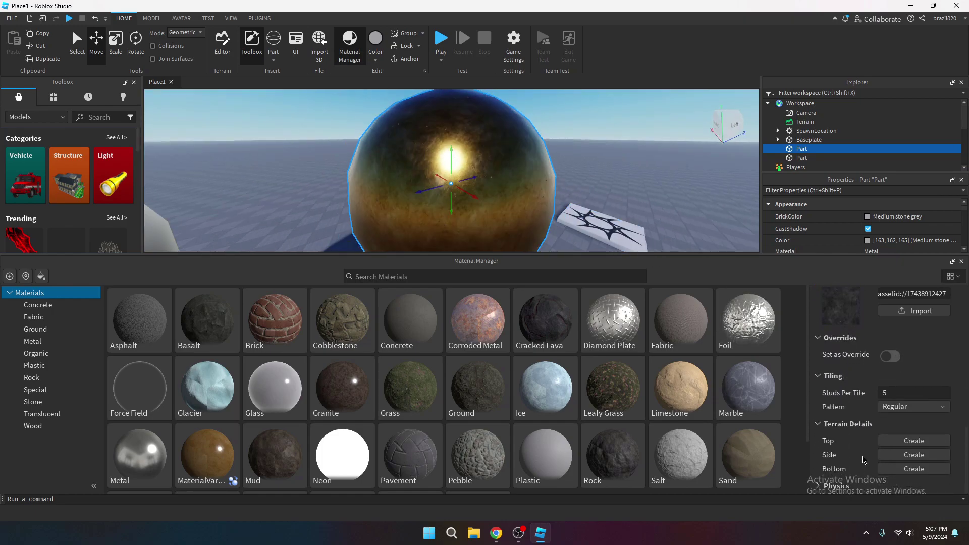
{"action": "scroll", "coordinate": [831, 483], "scroll_direction": "down", "scroll_amount": 3}
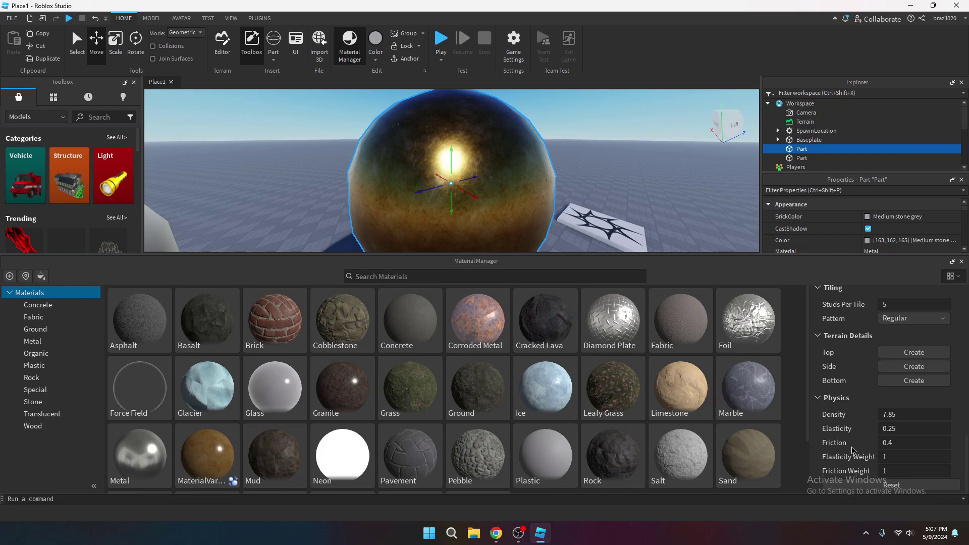
{"action": "key", "text": "w"}
{"action": "right_click_drag", "start_coordinate": [548, 208], "coordinate": [548, 208]}
{"action": "key", "text": "s"}
{"action": "scroll", "coordinate": [839, 388], "scroll_direction": "up", "scroll_amount": 3}
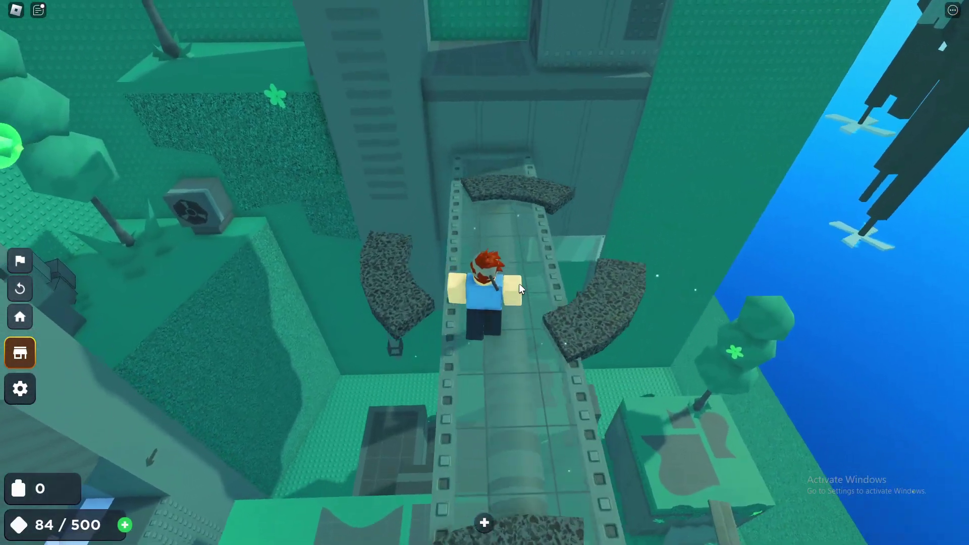
{"action": "key", "text": "w"}
{"action": "key", "text": "space"}
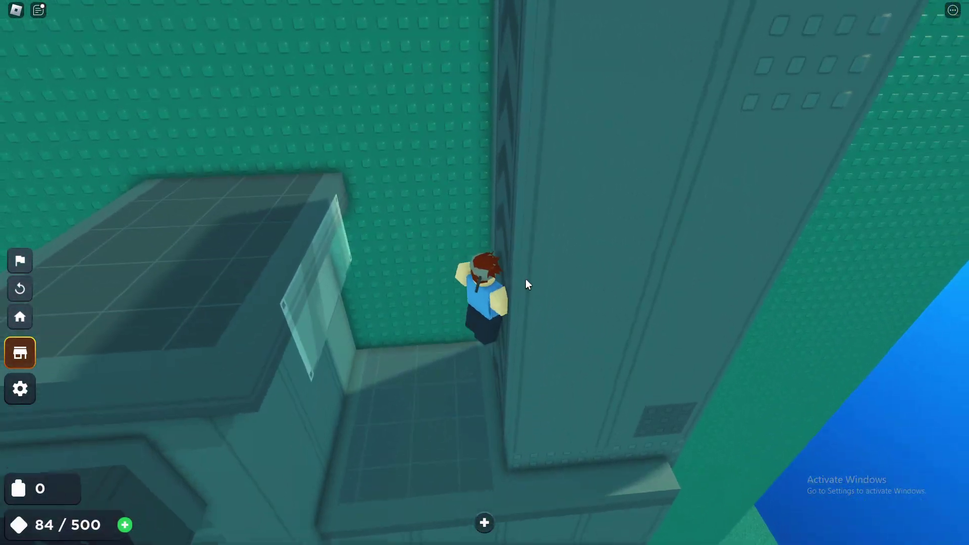
{"action": "key", "text": "space"}
{"action": "key", "text": "d"}
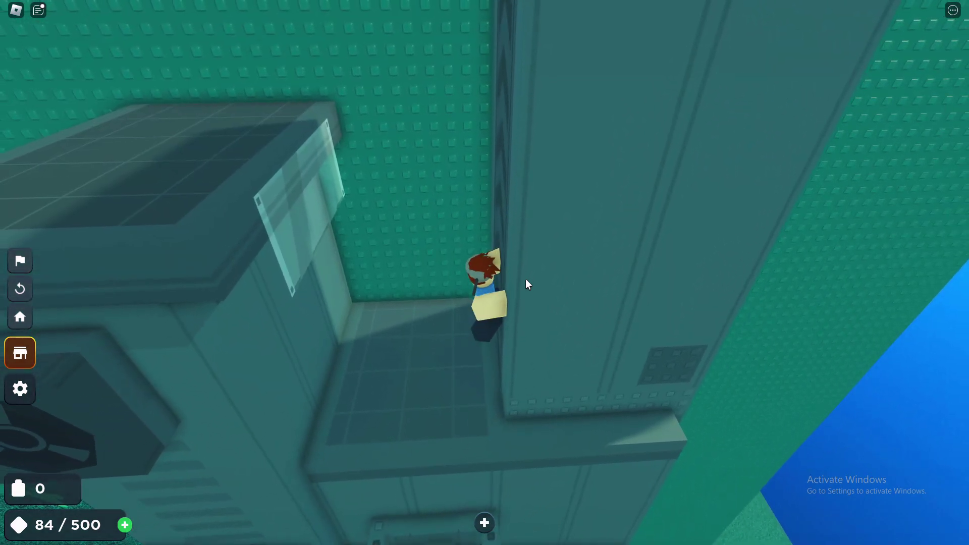
{"action": "key", "text": "space"}
{"action": "key", "text": "space"}
{"action": "key", "text": "d"}
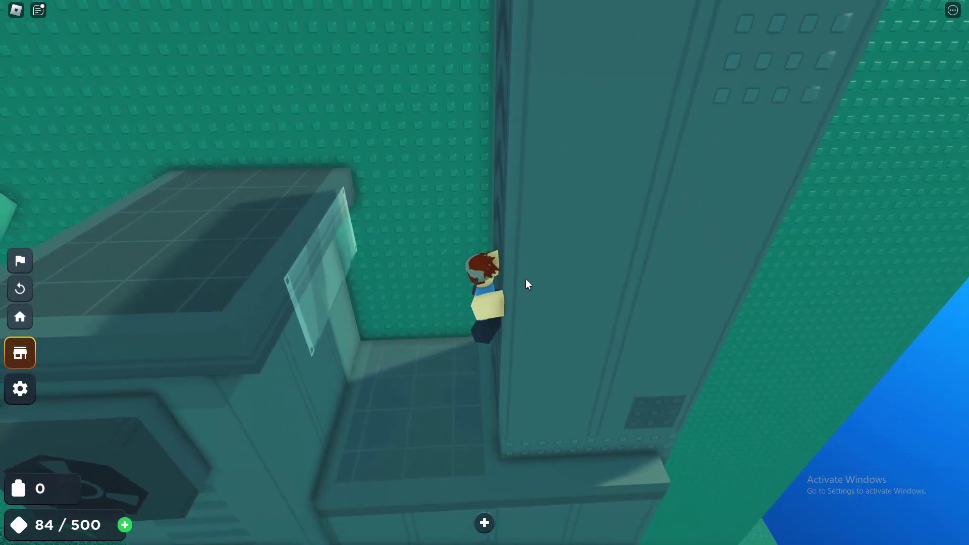
{"action": "key", "text": "space"}
{"action": "key", "text": "w"}
{"action": "key", "text": "space"}
{"action": "right_click_drag", "start_coordinate": [525, 280], "coordinate": [529, 281]}
{"action": "key", "text": "w"}
{"action": "key", "text": "space"}
{"action": "key", "text": "space"}
{"action": "key", "text": "w"}
{"action": "key", "text": "a"}
{"action": "key", "text": "w"}
{"action": "key", "text": "space"}
{"action": "key", "text": "w"}
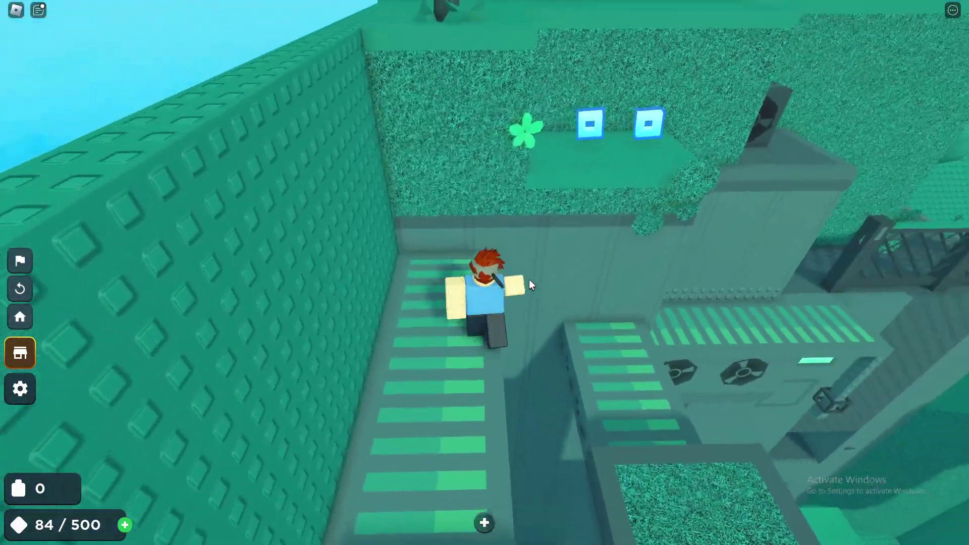
{"action": "key", "text": "w"}
{"action": "key", "text": "a"}
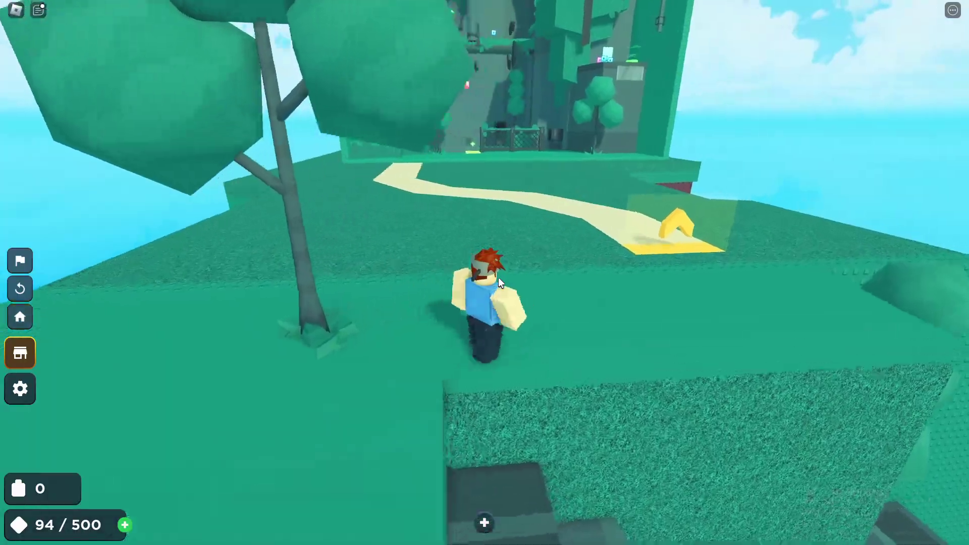
{"action": "key", "text": "w"}
{"action": "key", "text": "d"}
{"action": "right_click_drag", "start_coordinate": [497, 277], "coordinate": [498, 277]}
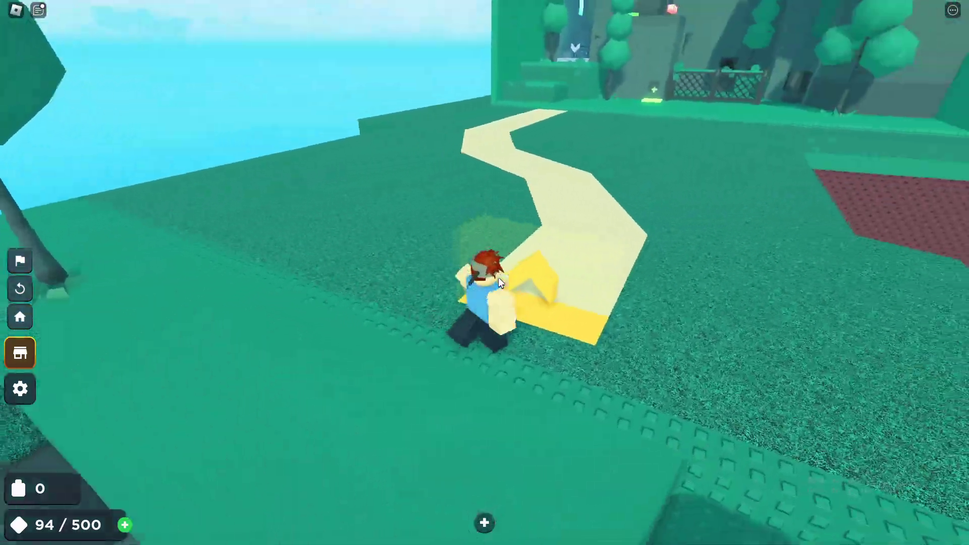
{"action": "key", "text": "w"}
{"action": "key", "text": "a"}
{"action": "key", "text": "d"}
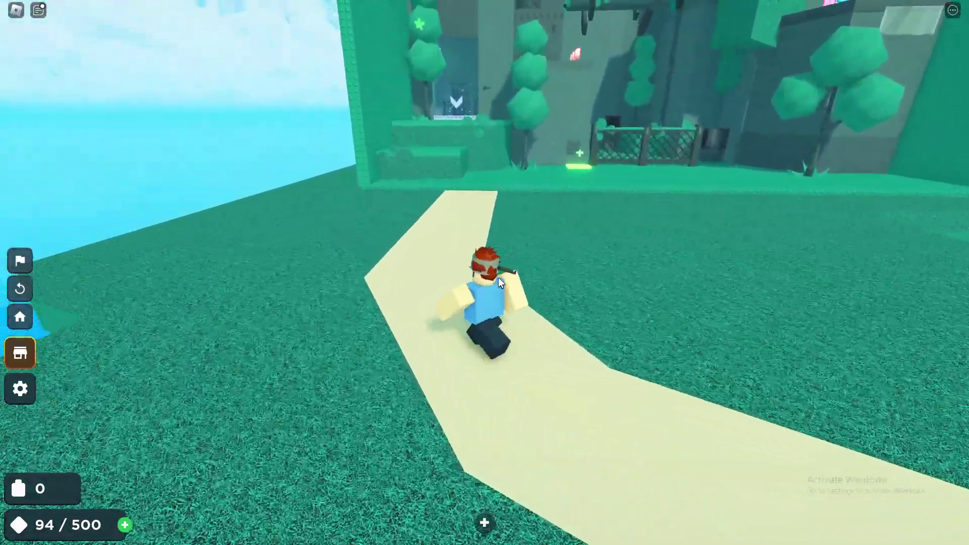
{"action": "key", "text": "w"}
{"action": "key", "text": "a"}
{"action": "right_click_drag", "start_coordinate": [497, 276], "coordinate": [497, 277]}
{"action": "key", "text": "space"}
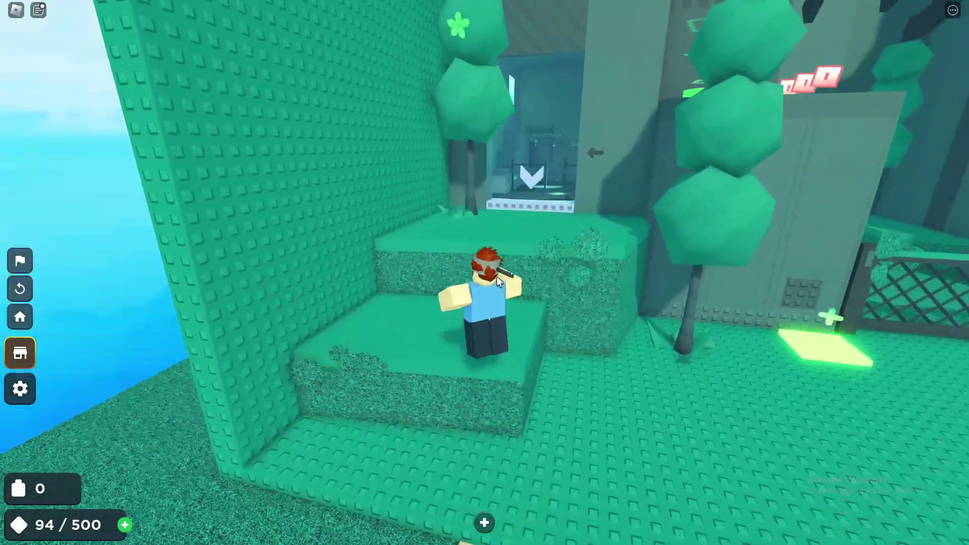
{"action": "key", "text": "w"}
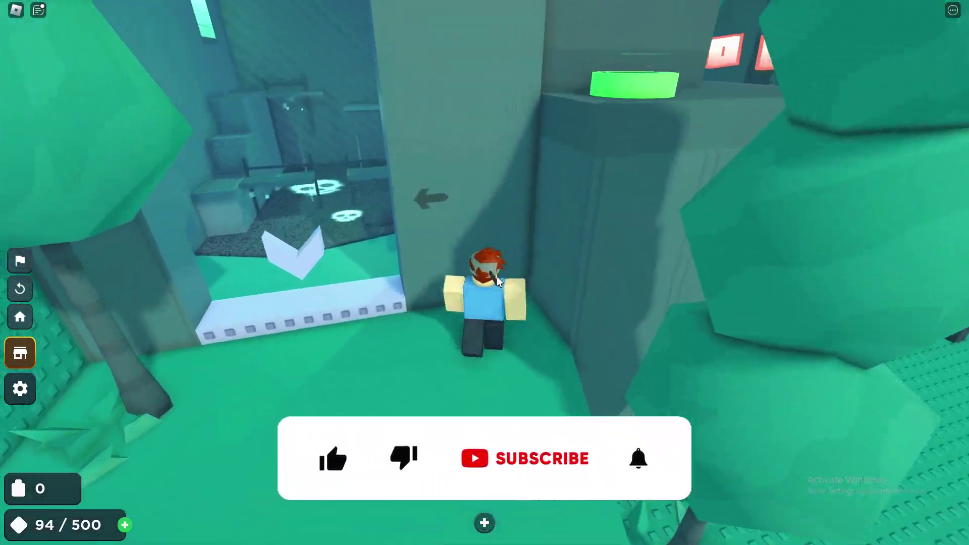
{"action": "key", "text": "w"}
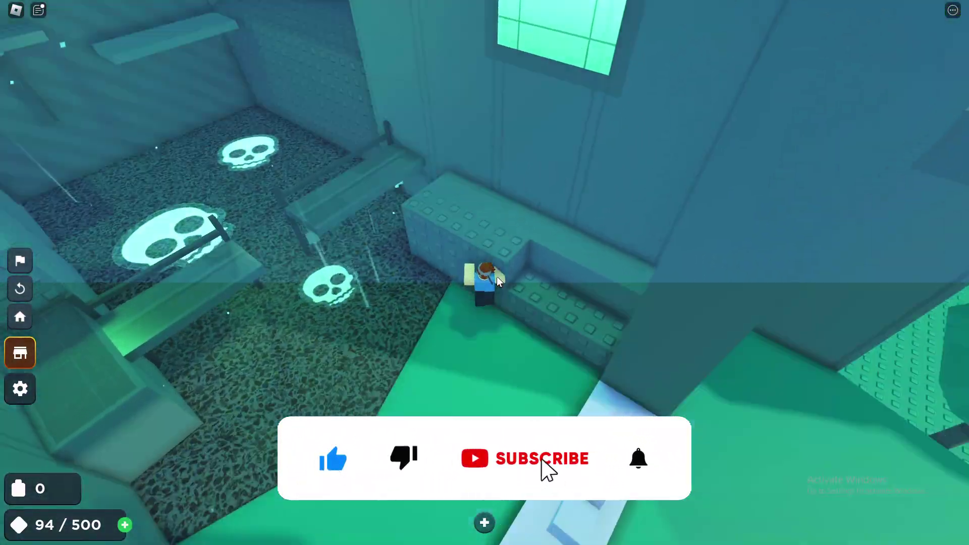
{"action": "key", "text": "space"}
{"action": "key", "text": "w"}
{"action": "key", "text": "space"}
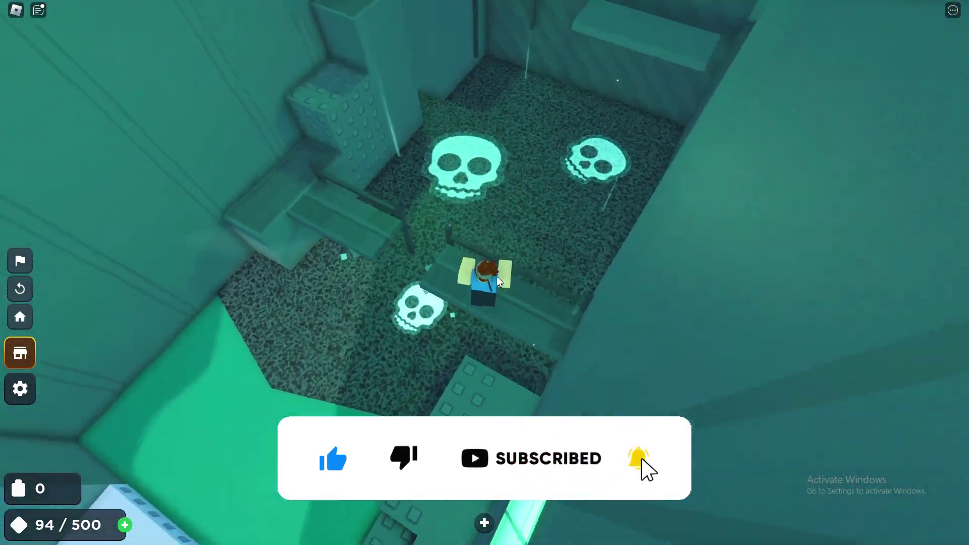
{"action": "key", "text": "w"}
{"action": "key", "text": "space"}
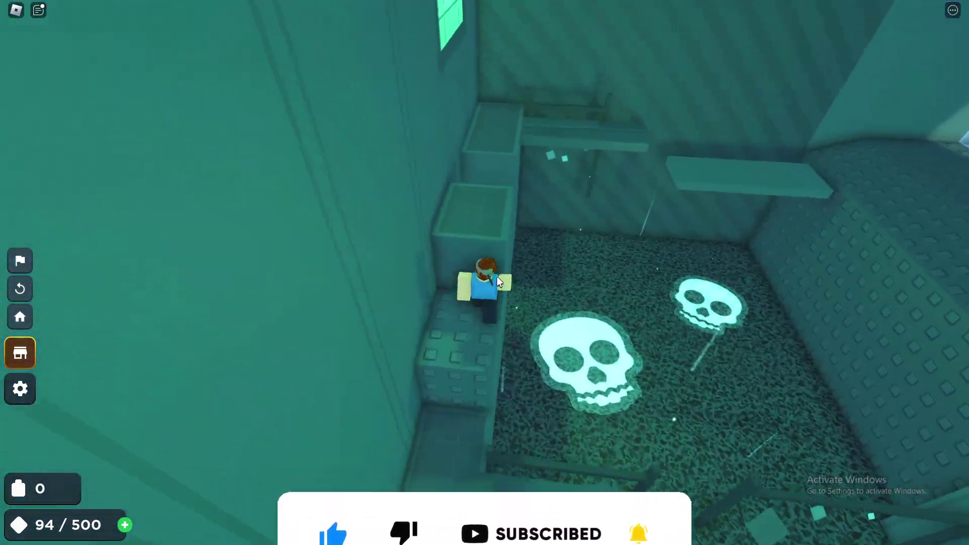
{"action": "key", "text": "space"}
{"action": "key", "text": "w"}
{"action": "key", "text": "space"}
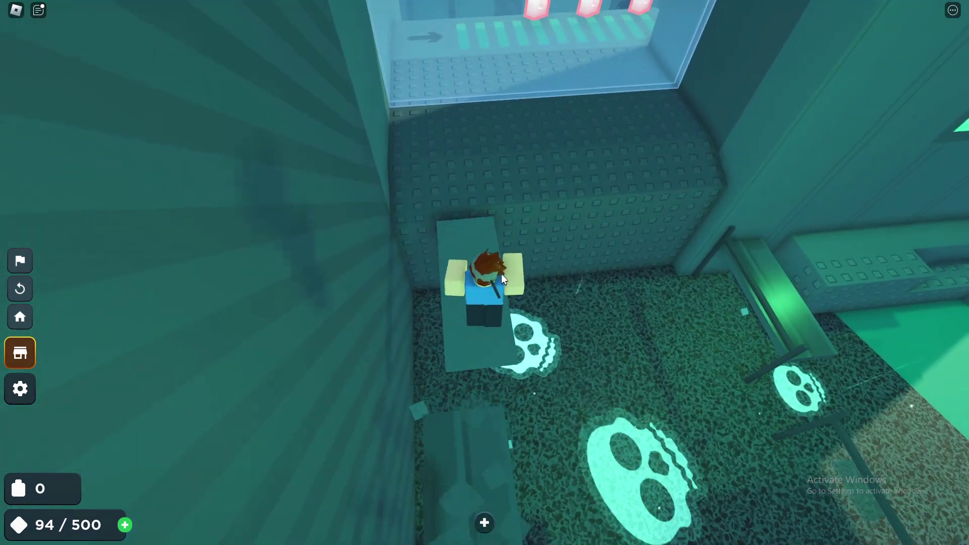
{"action": "key", "text": "w"}
{"action": "key", "text": "space"}
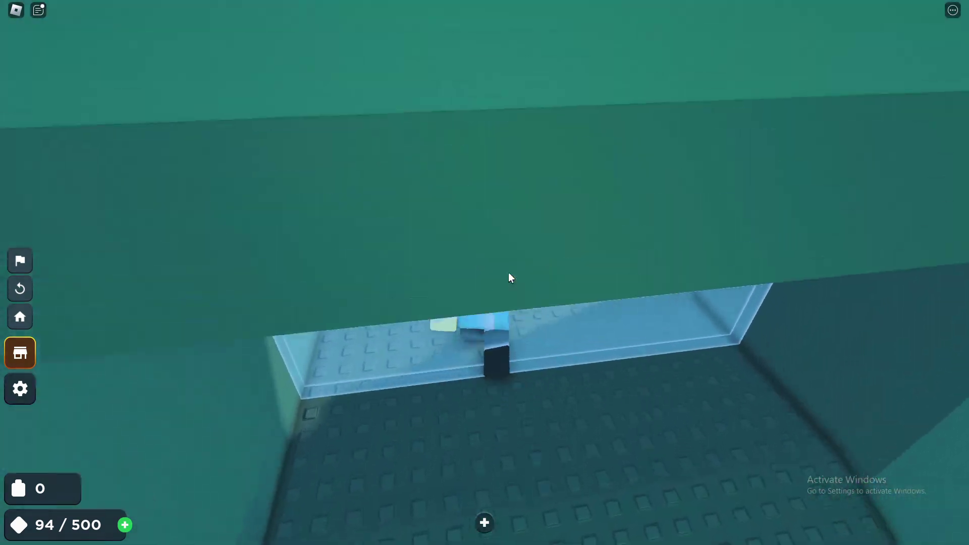
{"action": "key", "text": "w"}
{"action": "key", "text": "space"}
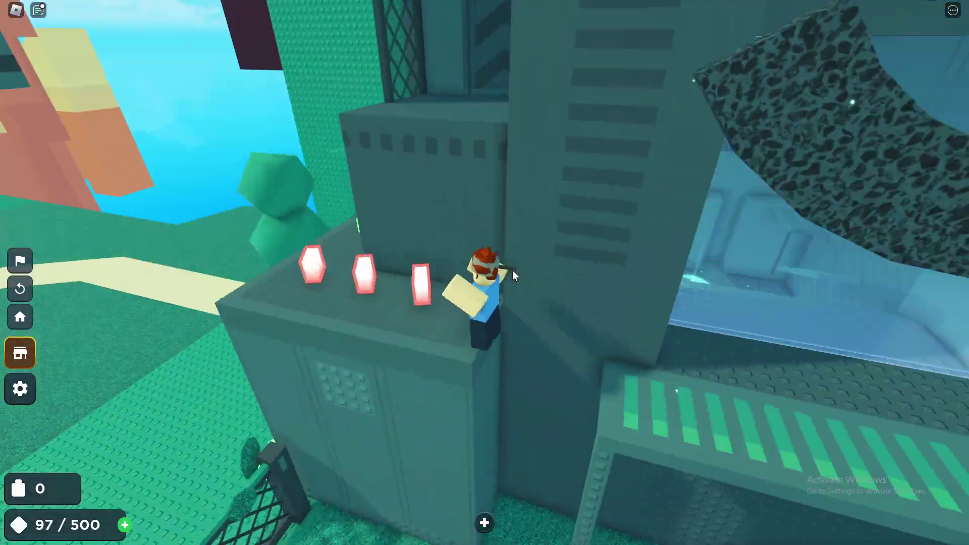
{"action": "key", "text": "w"}
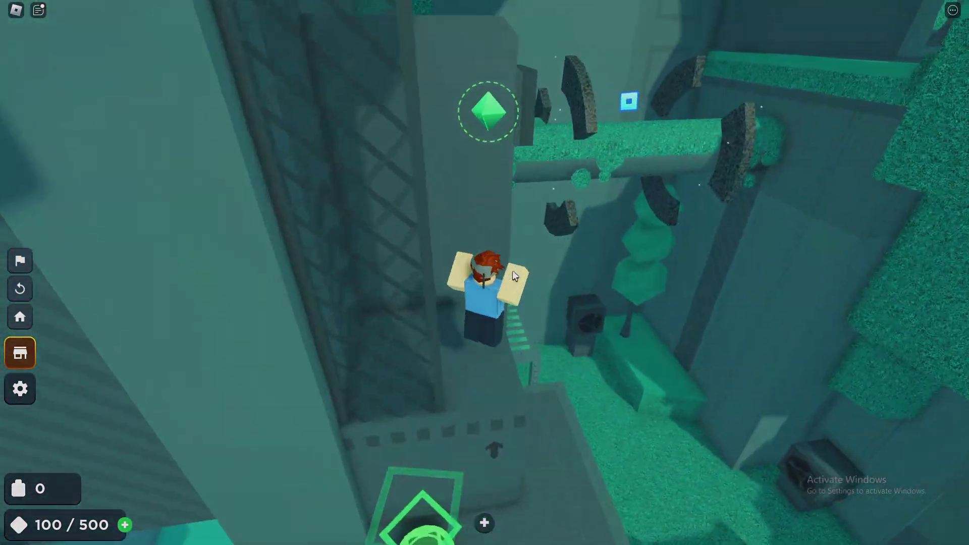